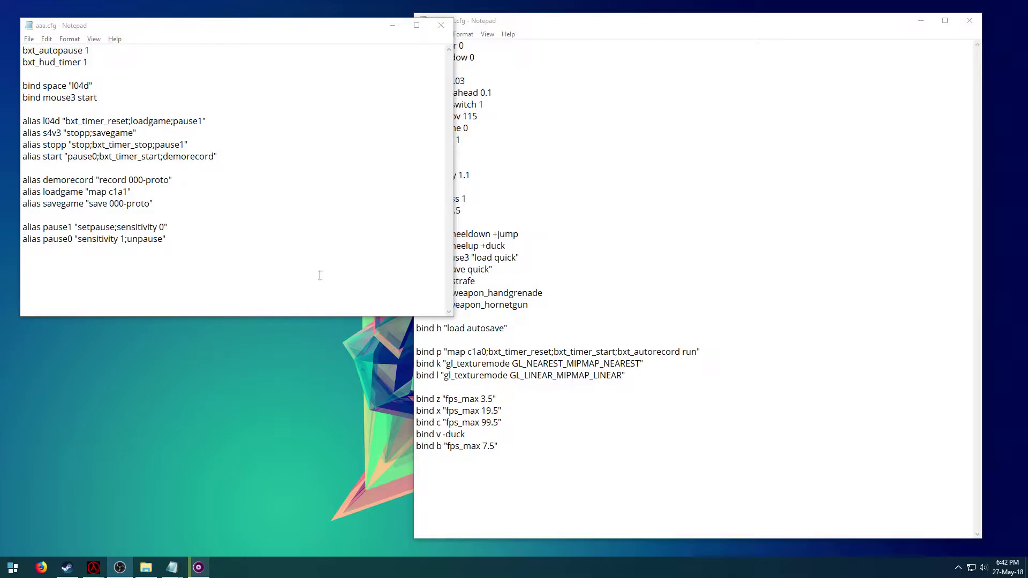
# Open game.cfg from the Half-Life valve folder to check its s4v3 command, and close the file
pyautogui.moveTo(232, 264); pyautogui.dragTo(5, 29)
pyautogui.click(99, 86)
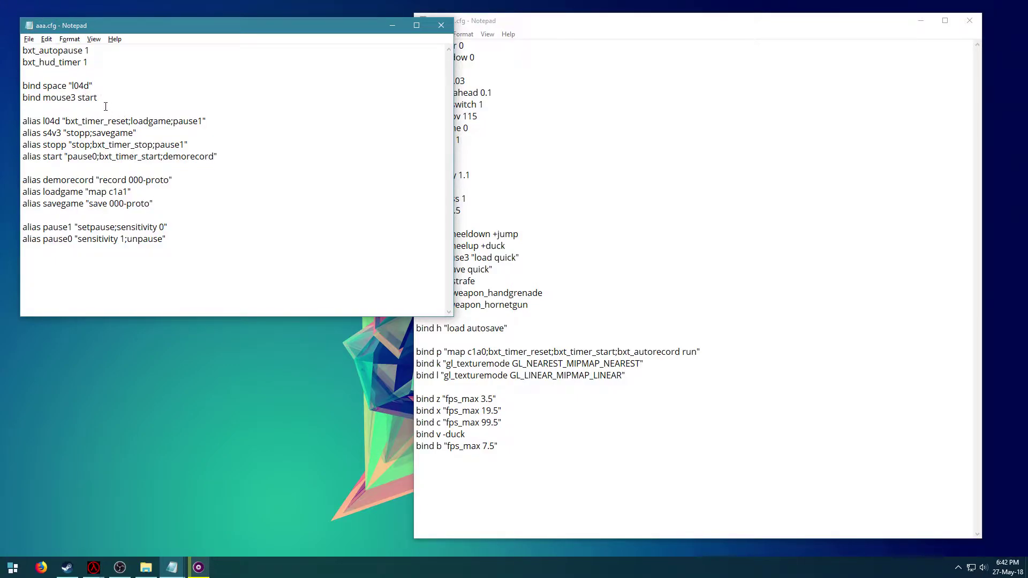
pyautogui.click(146, 568)
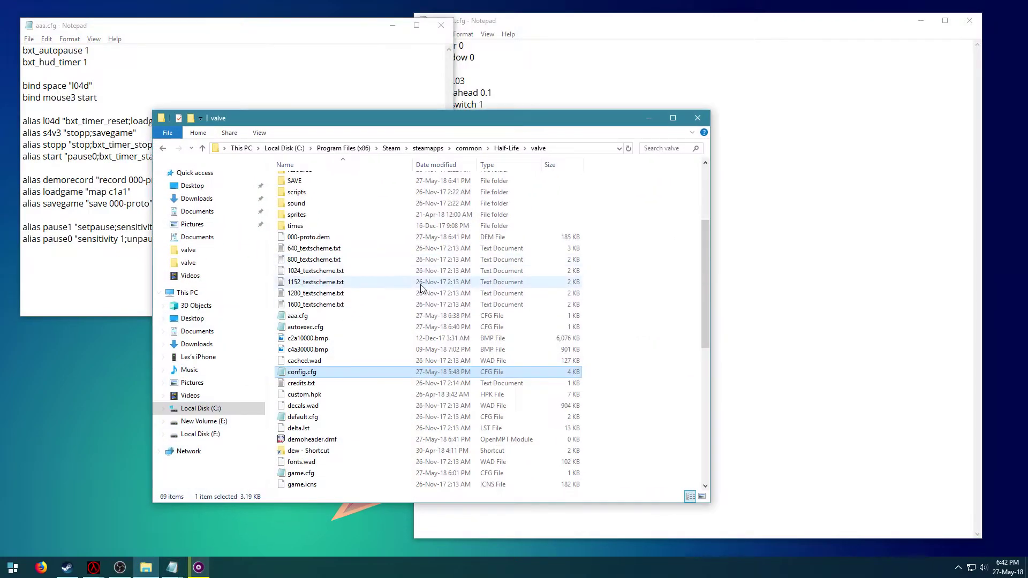
pyautogui.scroll(-3, 353, 375)
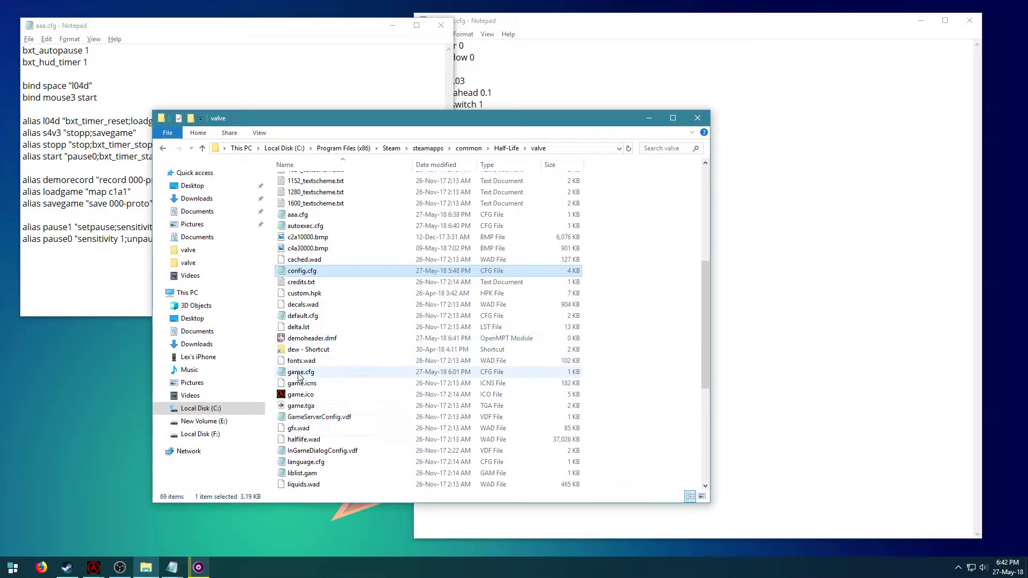
pyautogui.doubleClick(301, 374)
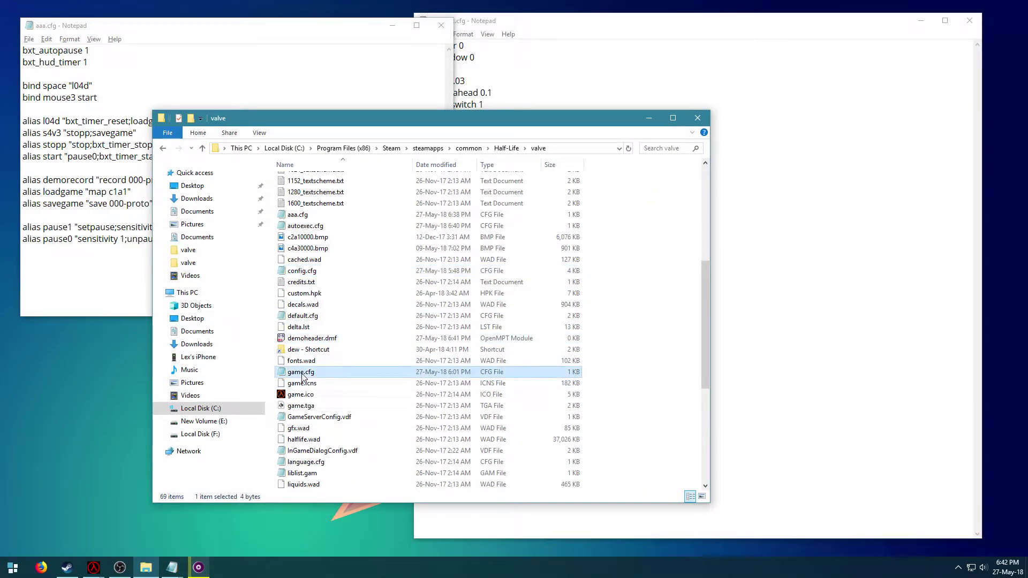
pyautogui.doubleClick(328, 82)
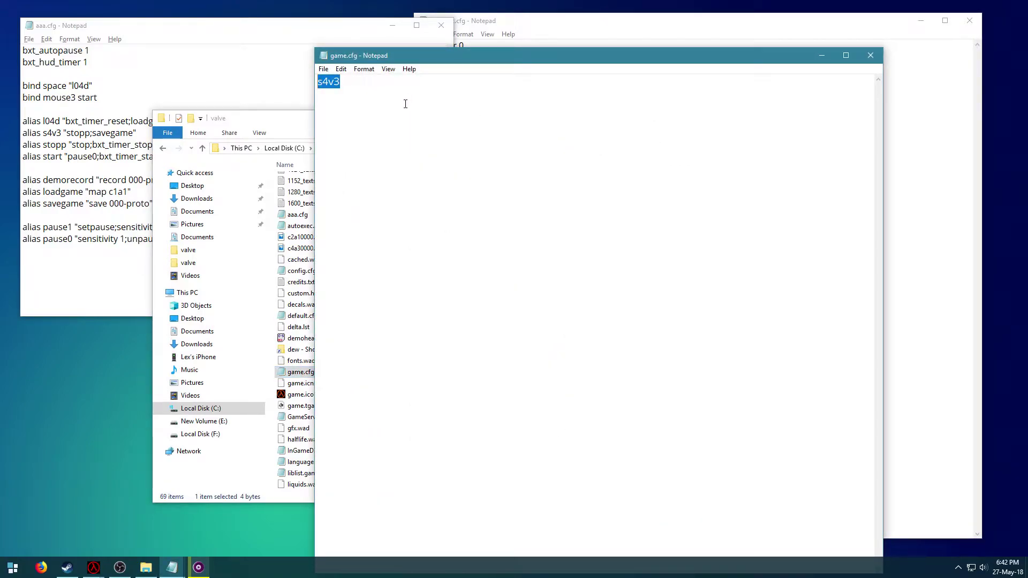
pyautogui.click(580, 77)
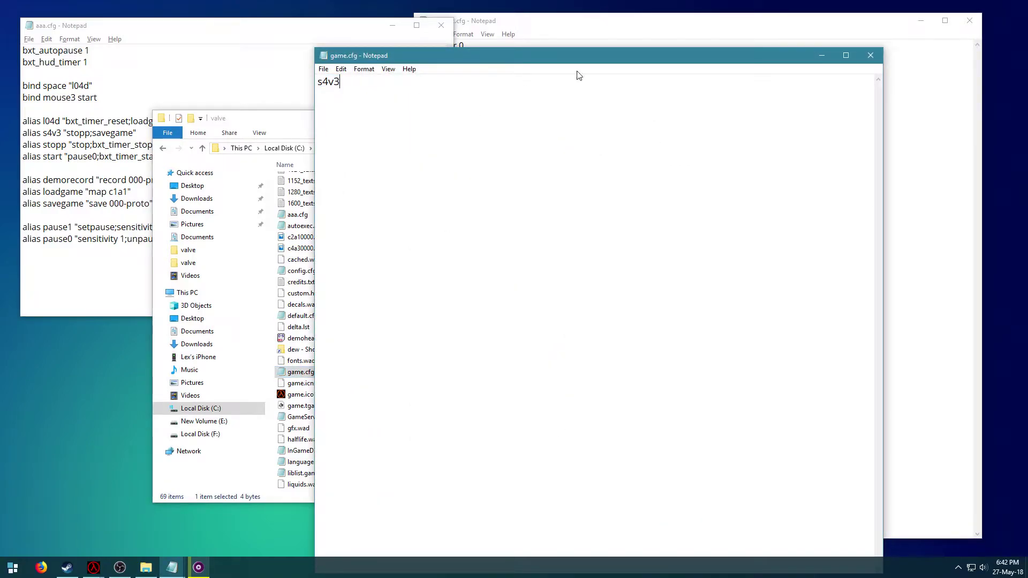
pyautogui.click(882, 50)
# Examine the space and mouse3 binds and the demorecord, loadgame, savegame and s4v3 aliases in aaa.cfg
pyautogui.click(268, 96)
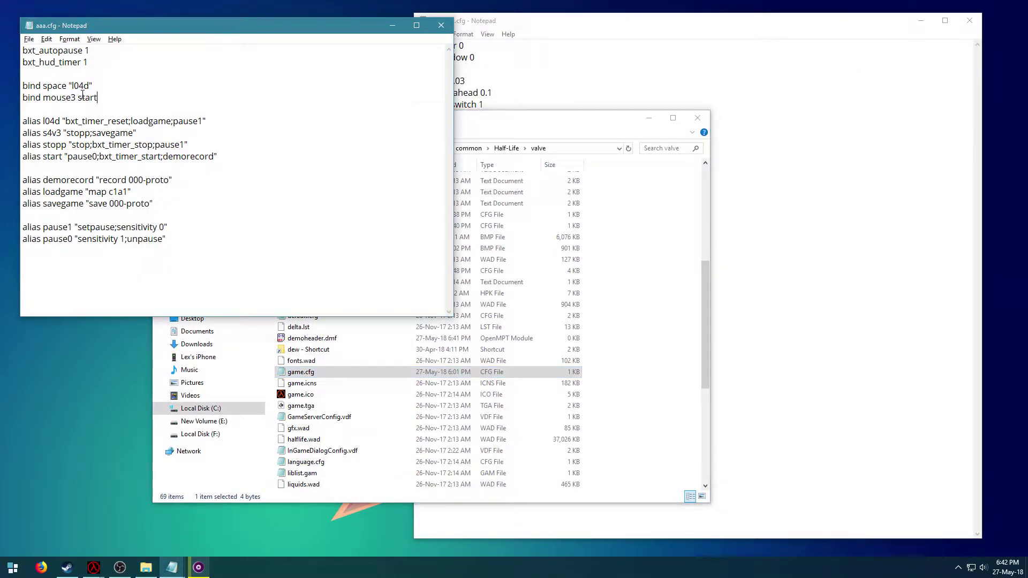
pyautogui.moveTo(67, 85)
pyautogui.mouseDown()
pyautogui.moveTo(42, 90)
pyautogui.moveTo(76, 98)
pyautogui.mouseUp()
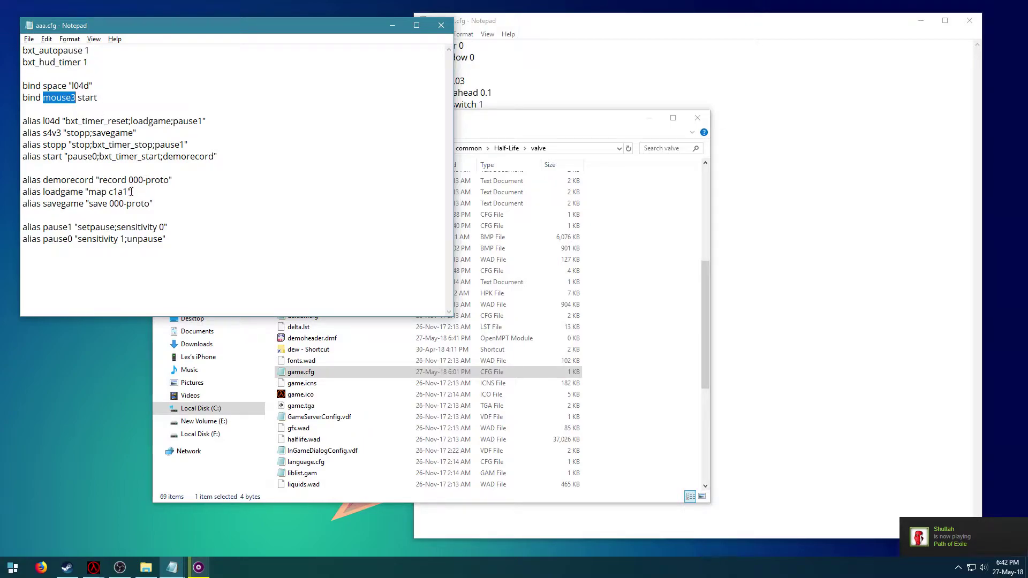
pyautogui.moveTo(174, 202); pyautogui.dragTo(22, 181)
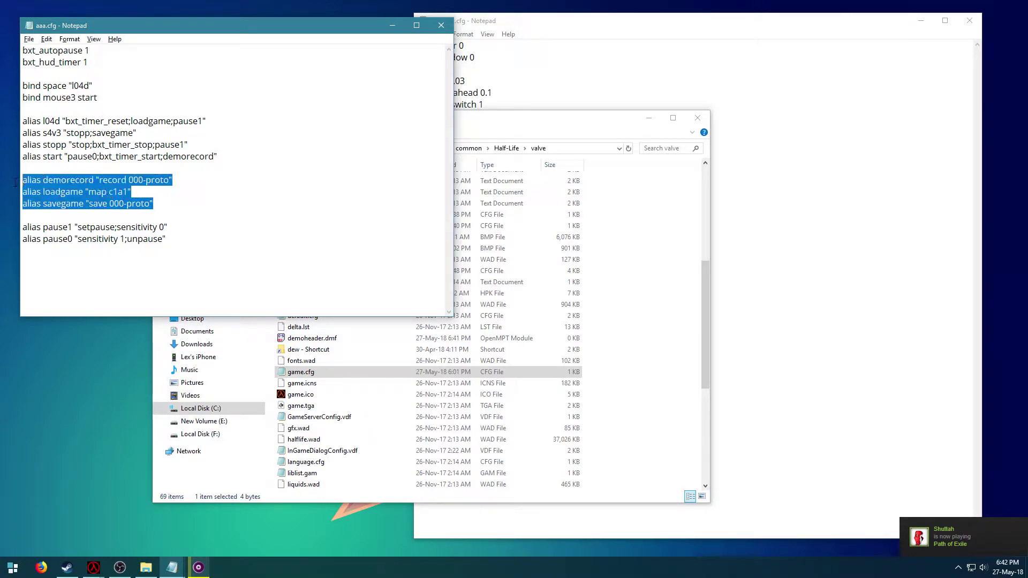
pyautogui.click(149, 194)
pyautogui.moveTo(166, 206); pyautogui.dragTo(9, 182)
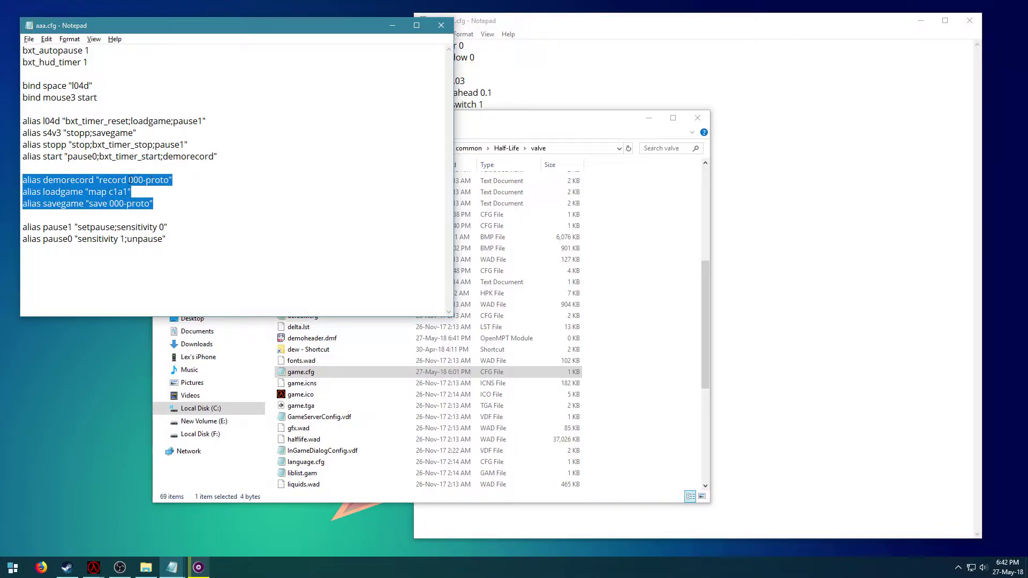
pyautogui.moveTo(130, 180); pyautogui.dragTo(90, 192)
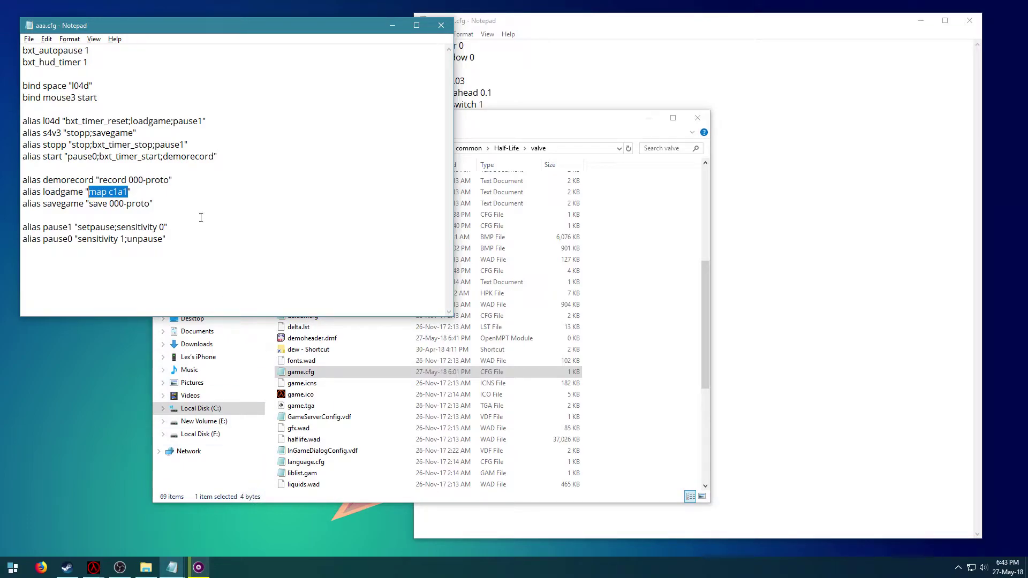
pyautogui.moveTo(63, 133); pyautogui.dragTo(42, 132)
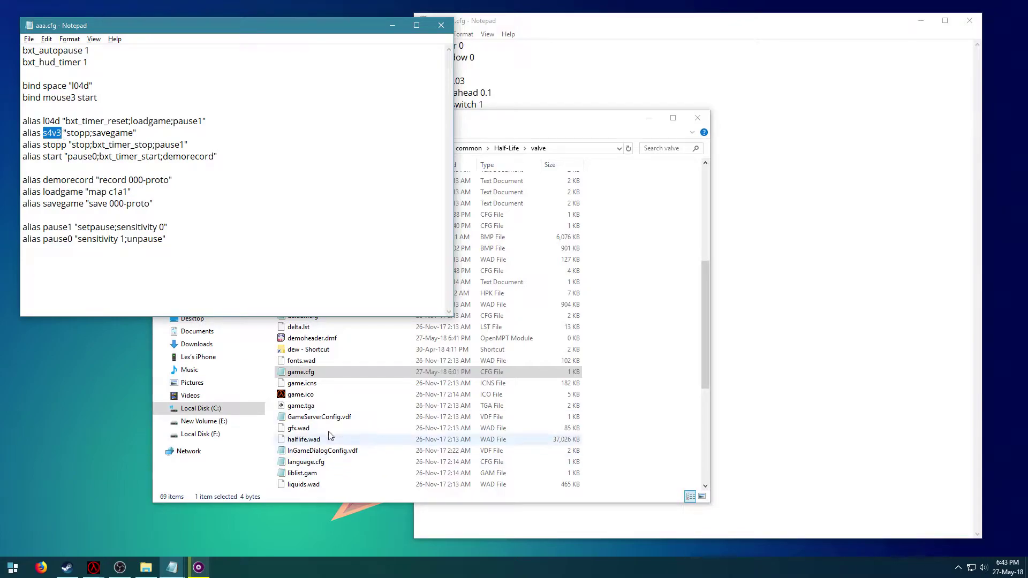
# Reopen game.cfg to review how it calls the s4v3 alias, and close it again
pyautogui.doubleClick(321, 372)
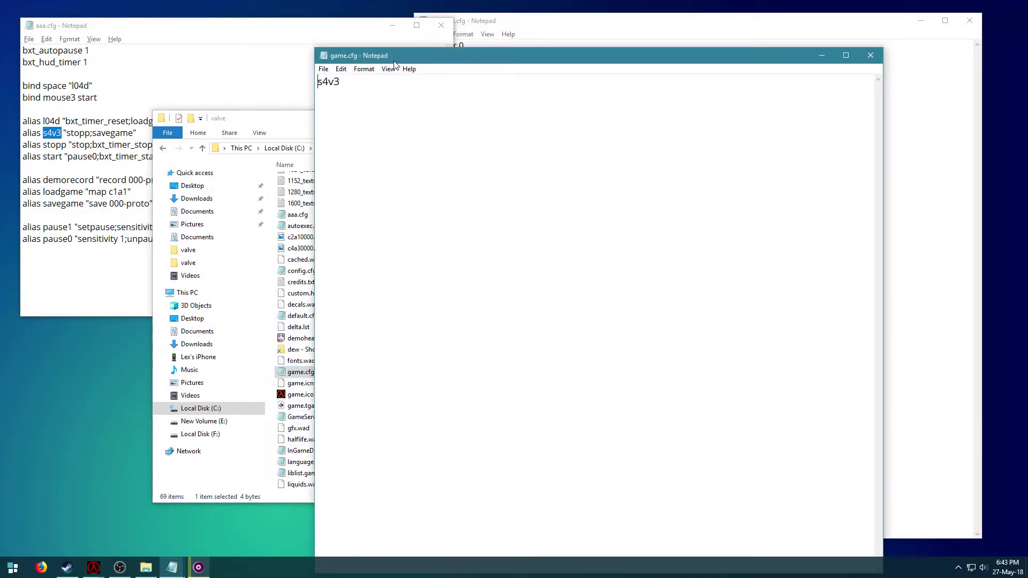
pyautogui.moveTo(396, 61); pyautogui.dragTo(351, 57)
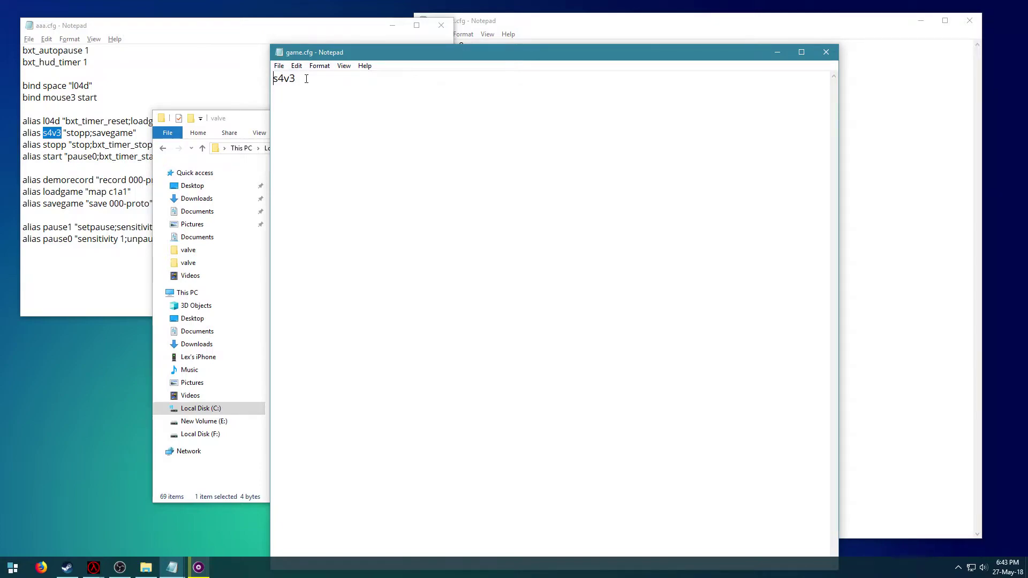
pyautogui.hotkey('ctrl', 'a')
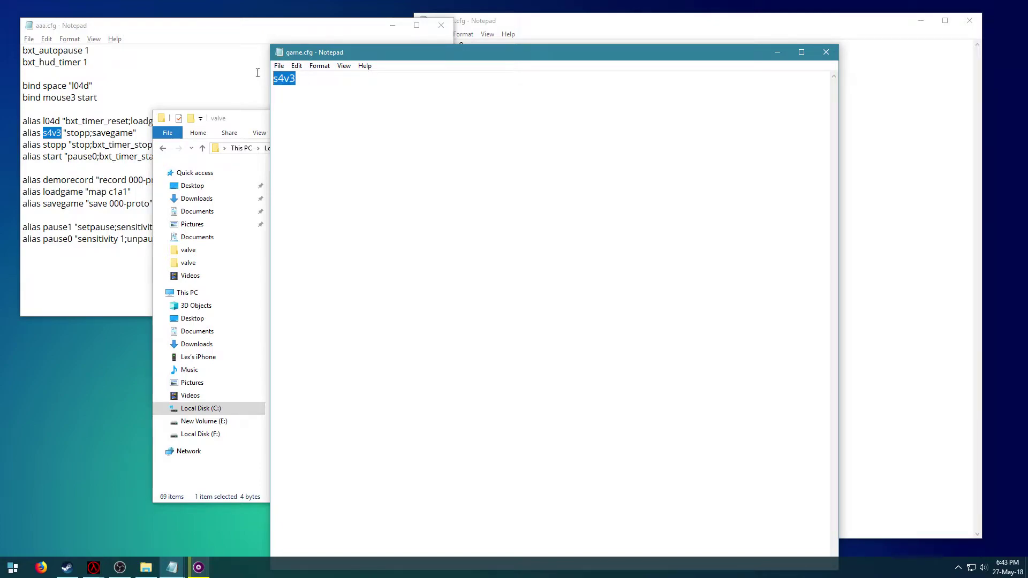
pyautogui.click(820, 54)
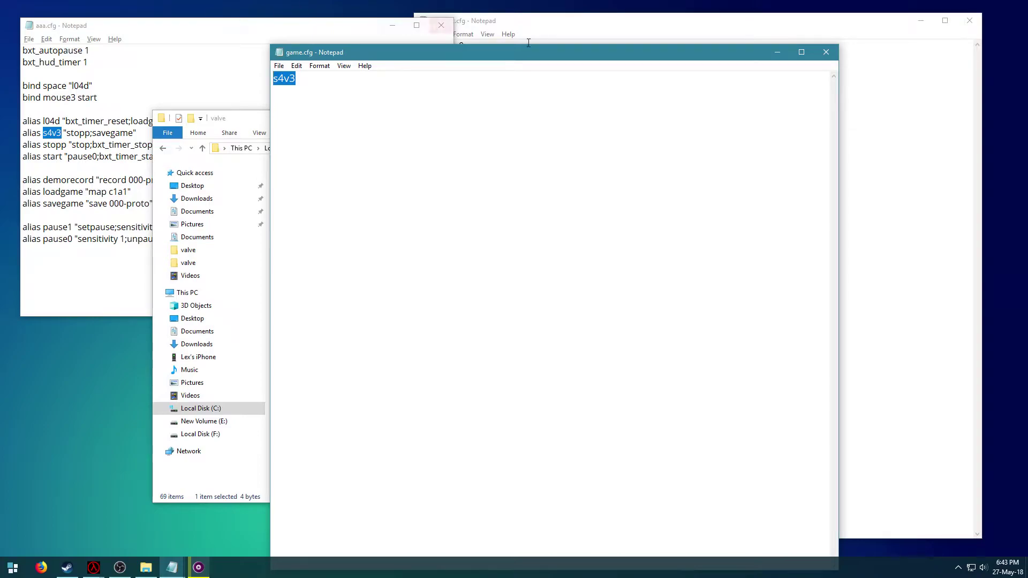
pyautogui.click(826, 52)
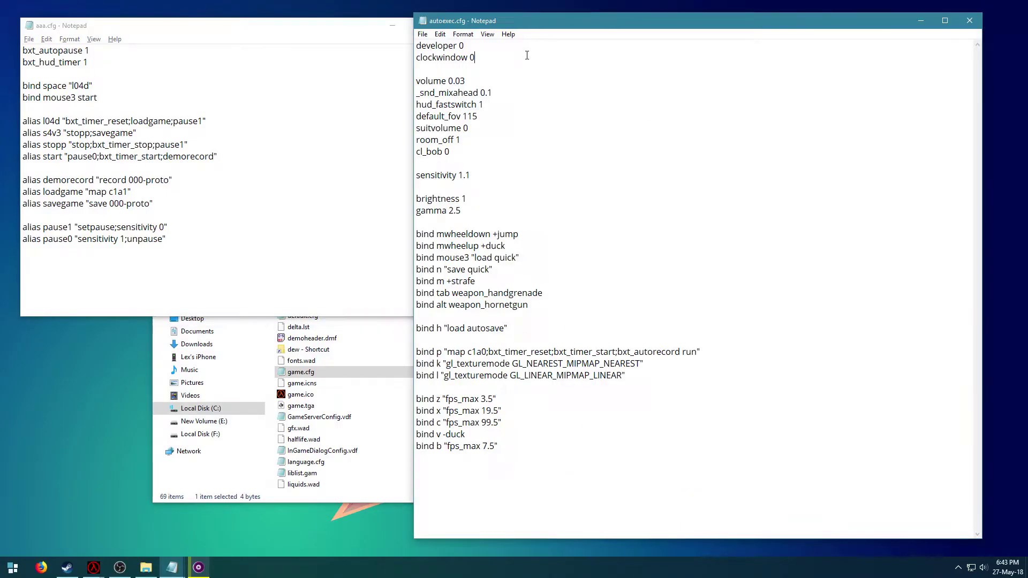
# Switch to Half-Life and execute autoexec.cfg and aaa.cfg in the console
pyautogui.click(294, 116)
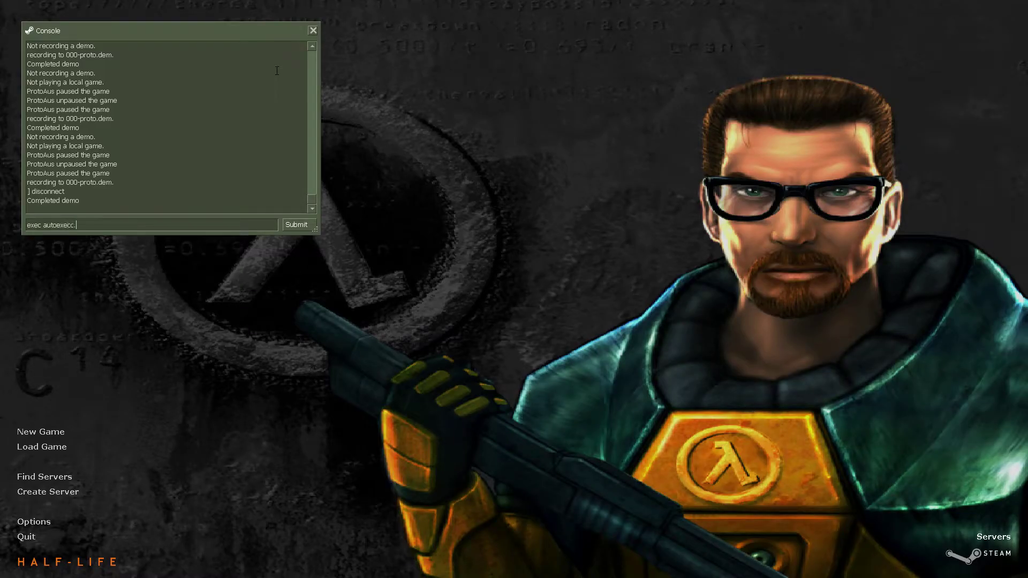
pyautogui.write('cfg')
pyautogui.press('Return')
pyautogui.write('ex')
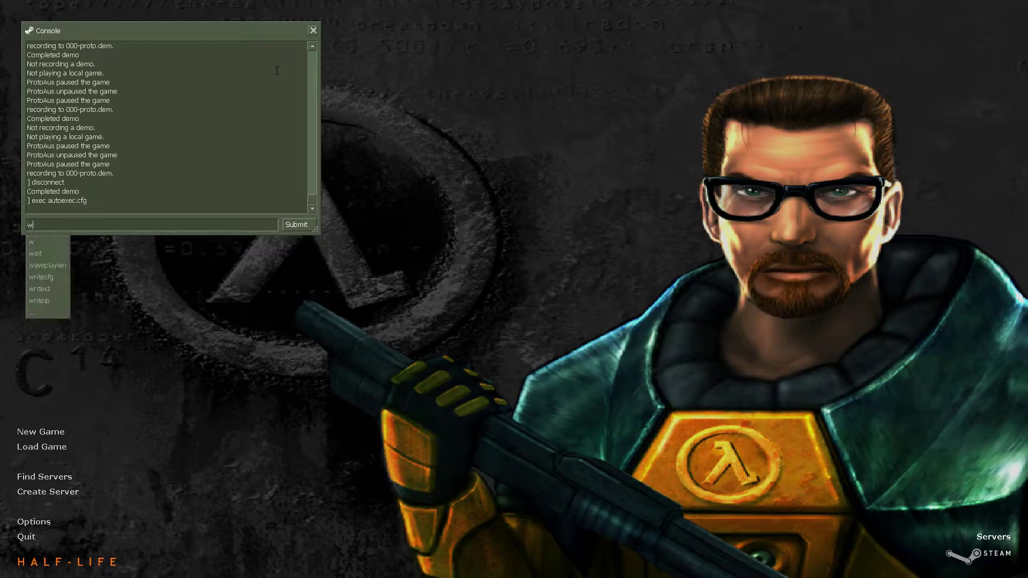
pyautogui.write('ec aaa.cfg')
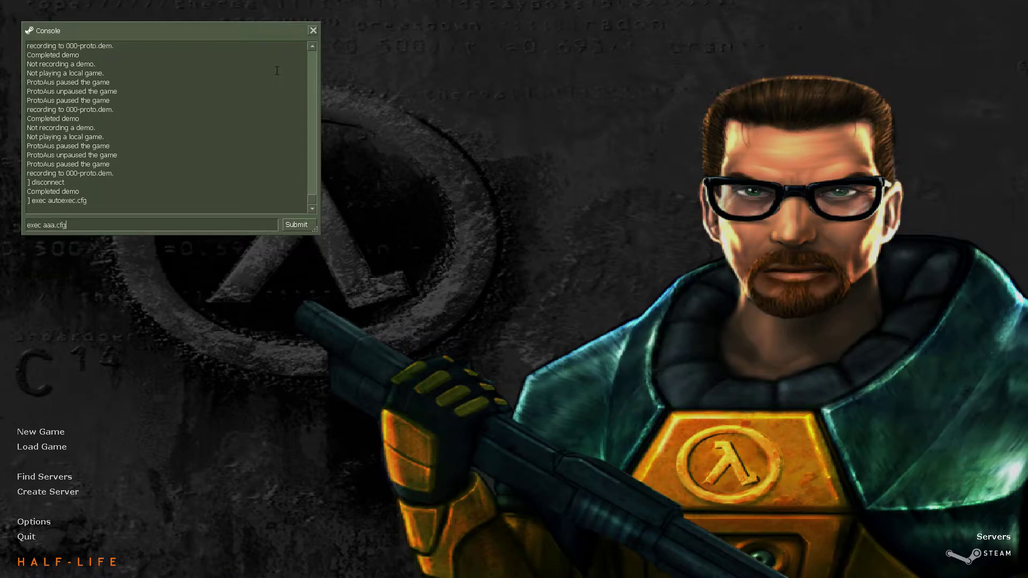
pyautogui.press('Return')
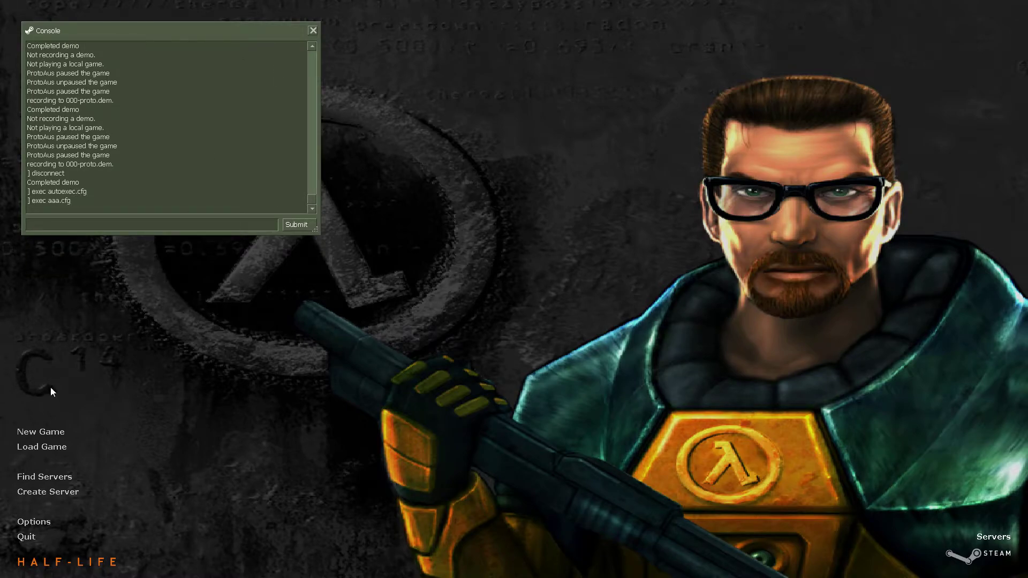
# Load the c1a1 map, start the timed demo run and move through the laser corridors
pyautogui.click(41, 431)
pyautogui.click(548, 347)
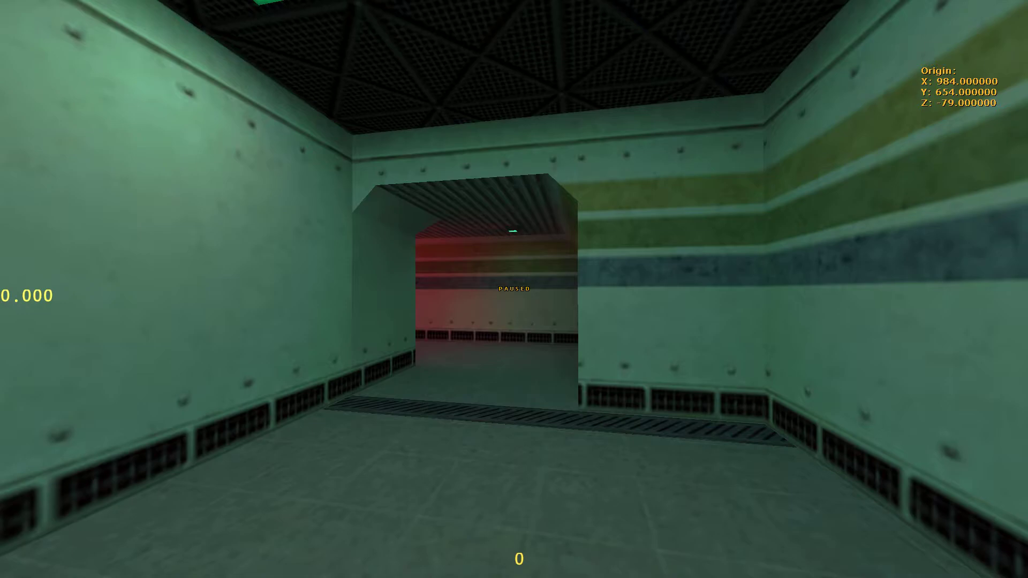
pyautogui.press('w')
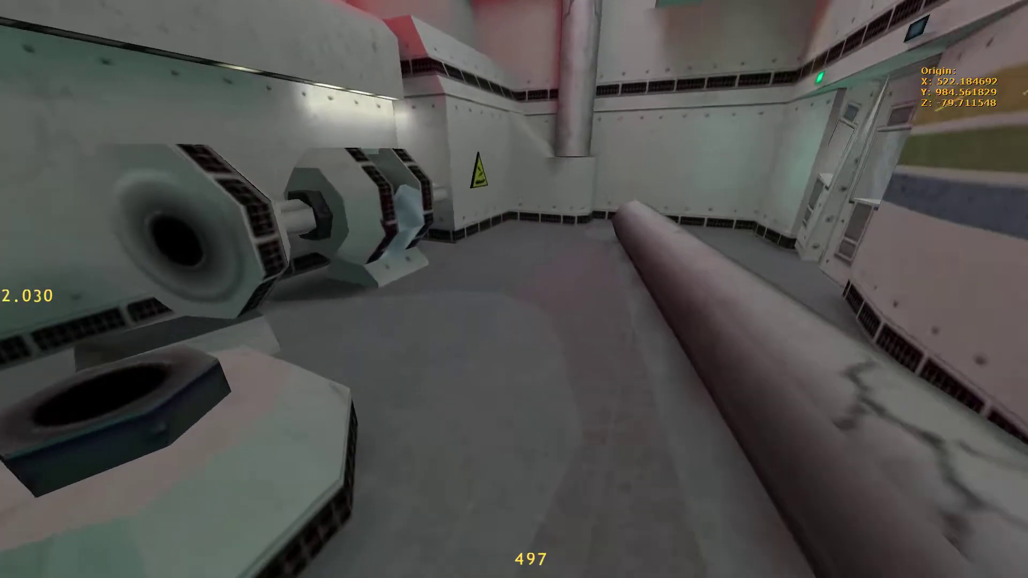
pyautogui.press('space')
pyautogui.press('ctrl')
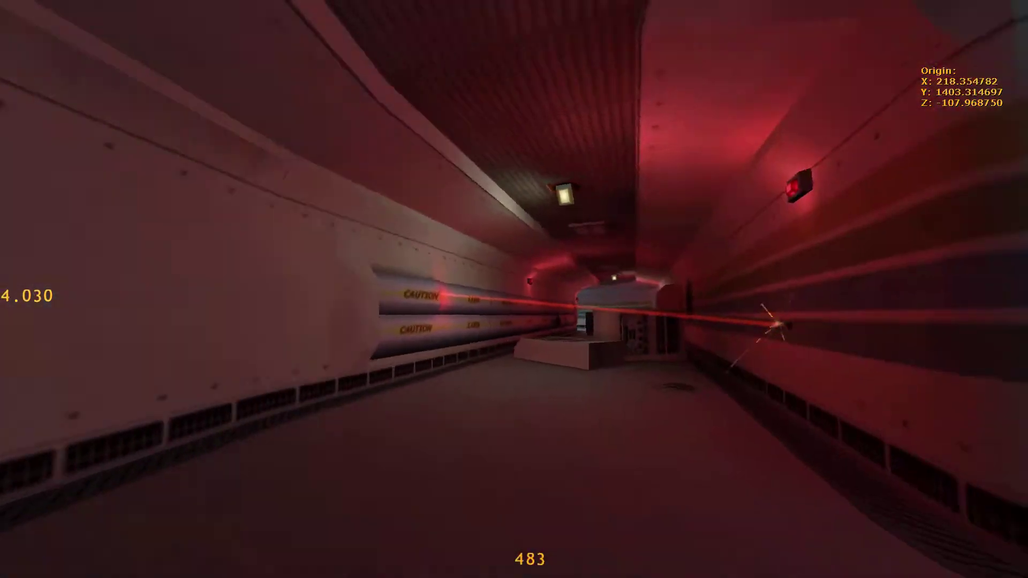
pyautogui.press('space')
pyautogui.press('space')
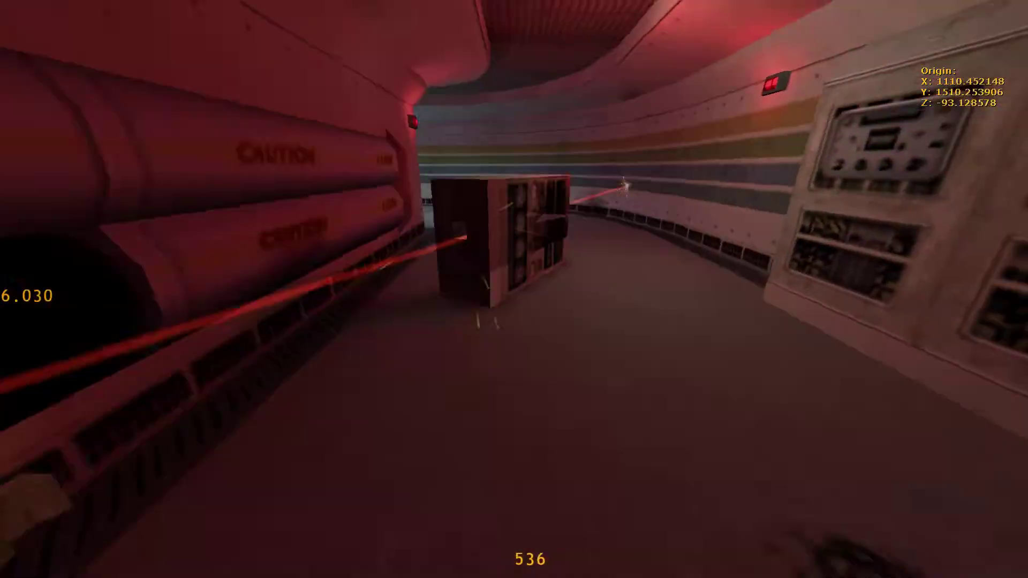
pyautogui.press('space')
pyautogui.press('ctrl')
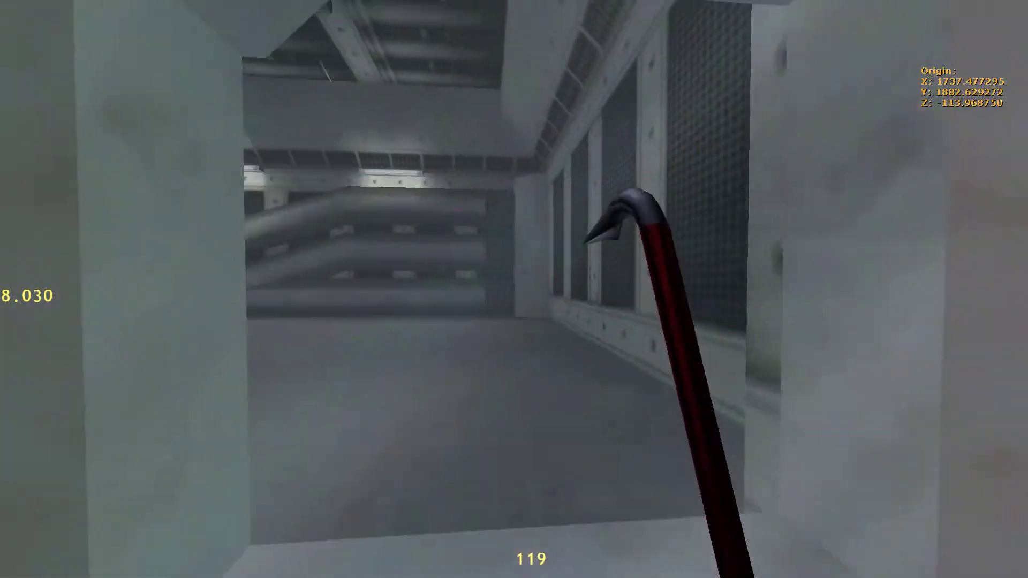
# Continue the run with the crowbar through the pipe corridor and up to the curved hallway, reaching the level change
pyautogui.click(514, 290)
pyautogui.press('space')
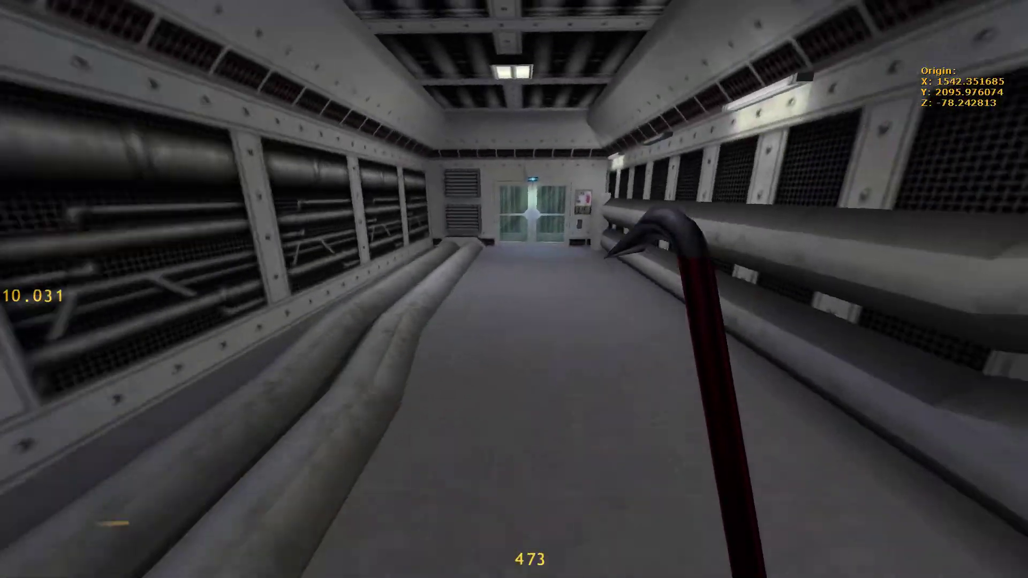
pyautogui.press('space')
pyautogui.click(514, 289)
pyautogui.click(514, 289)
pyautogui.press('w')
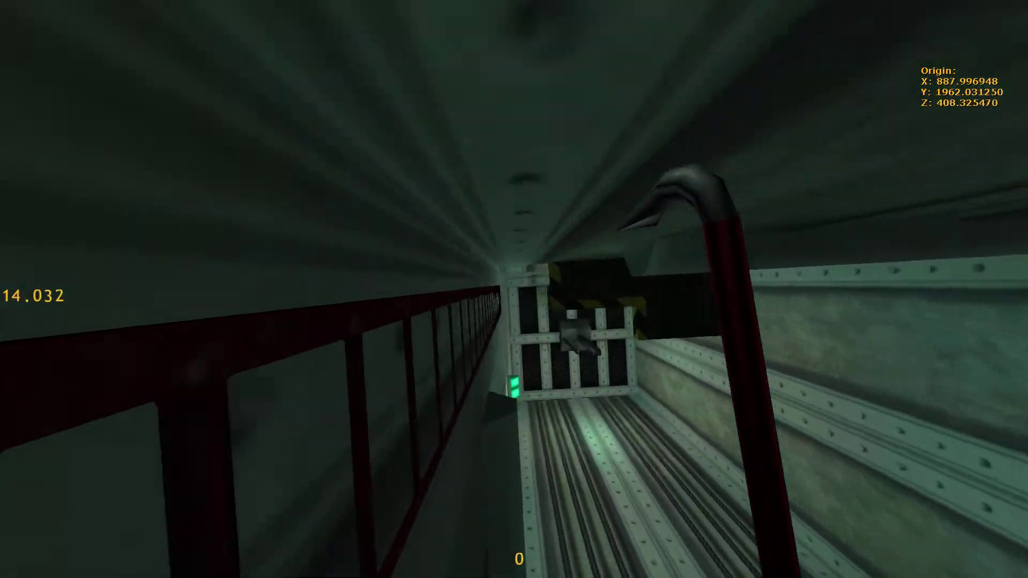
pyautogui.press('space')
pyautogui.press('space')
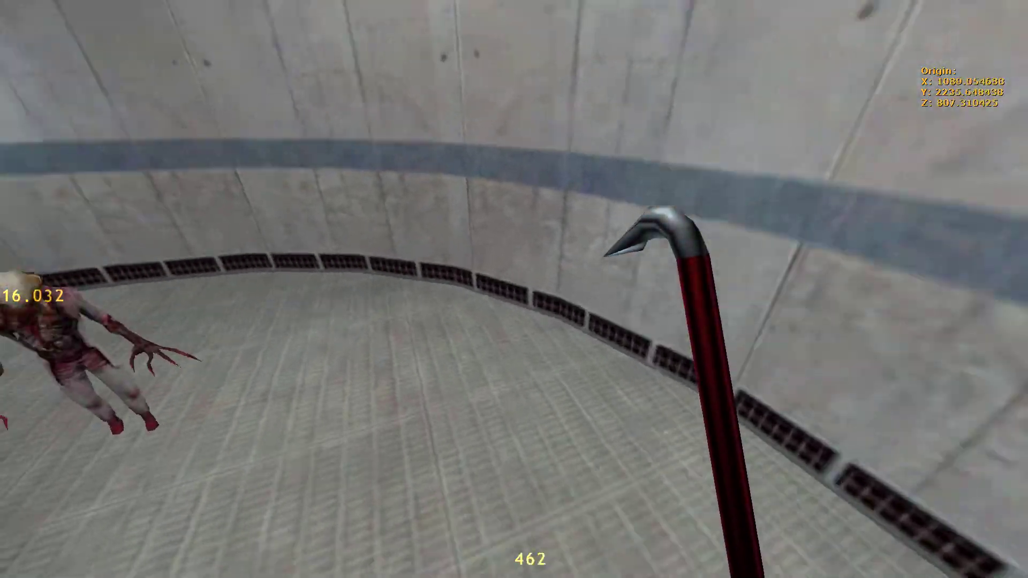
pyautogui.press('space')
pyautogui.press('space')
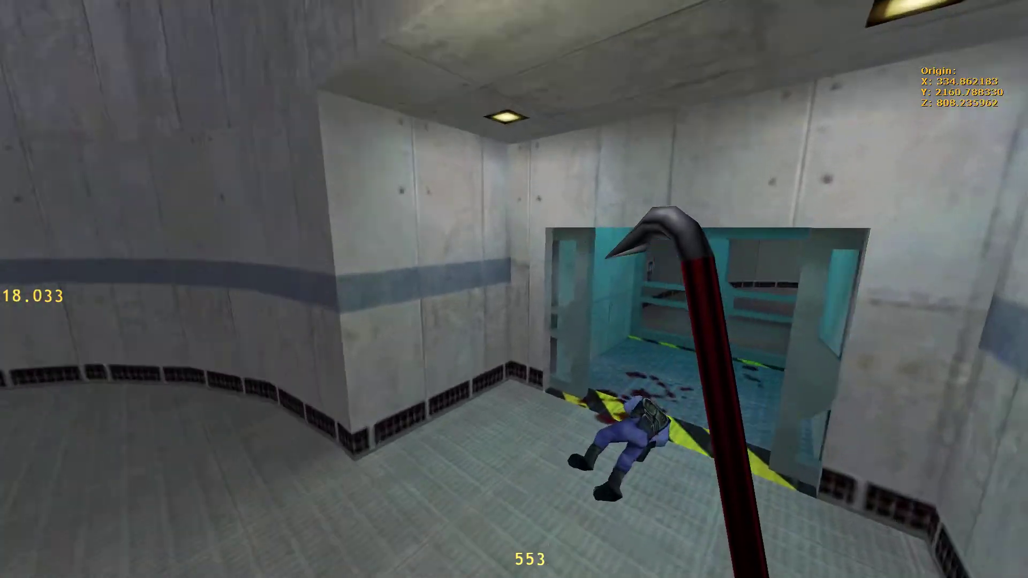
pyautogui.press('space')
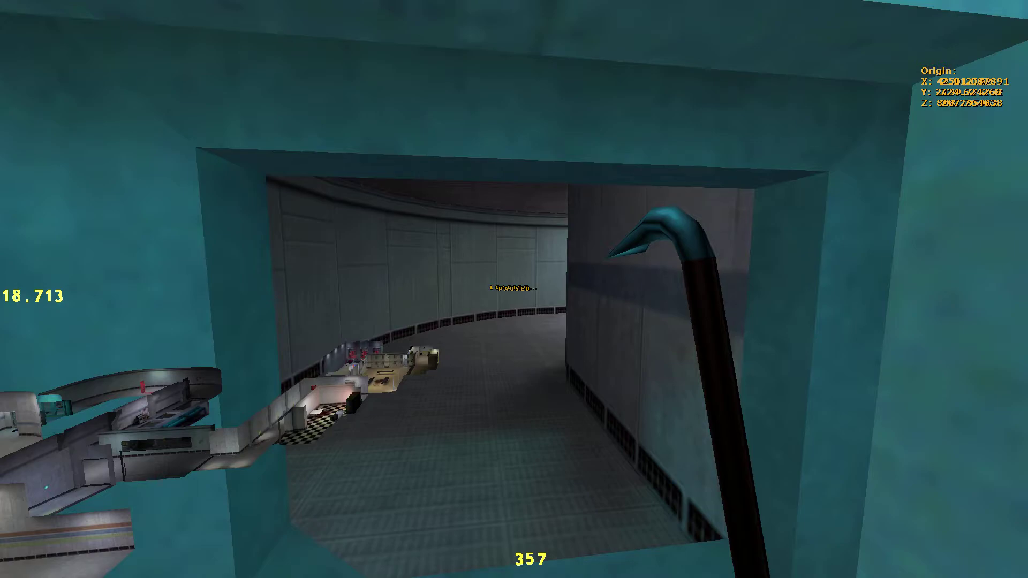
# Open the game console and run the s4v3 command
pyautogui.press('`')
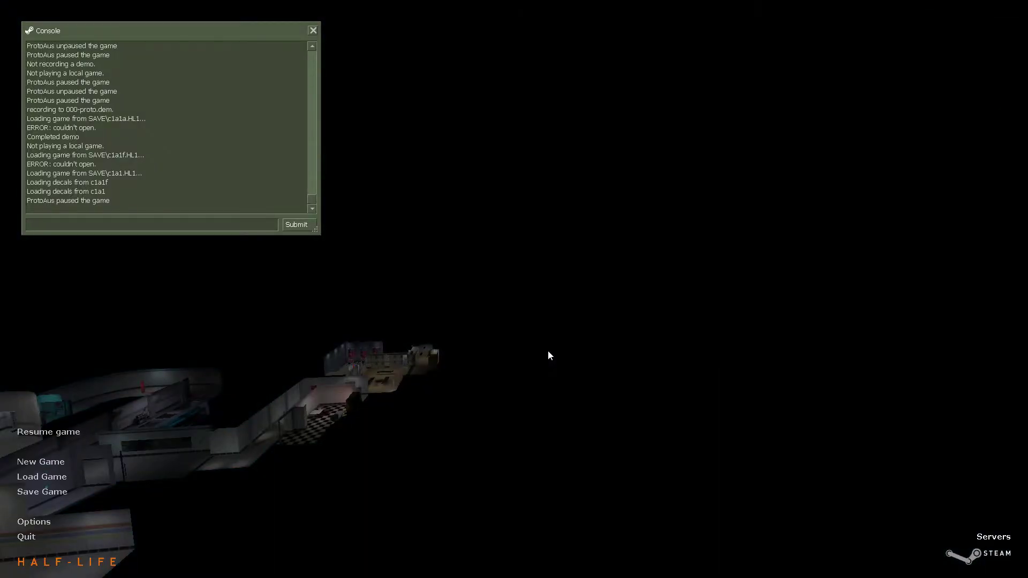
pyautogui.write('s4v3')
pyautogui.press('Return')
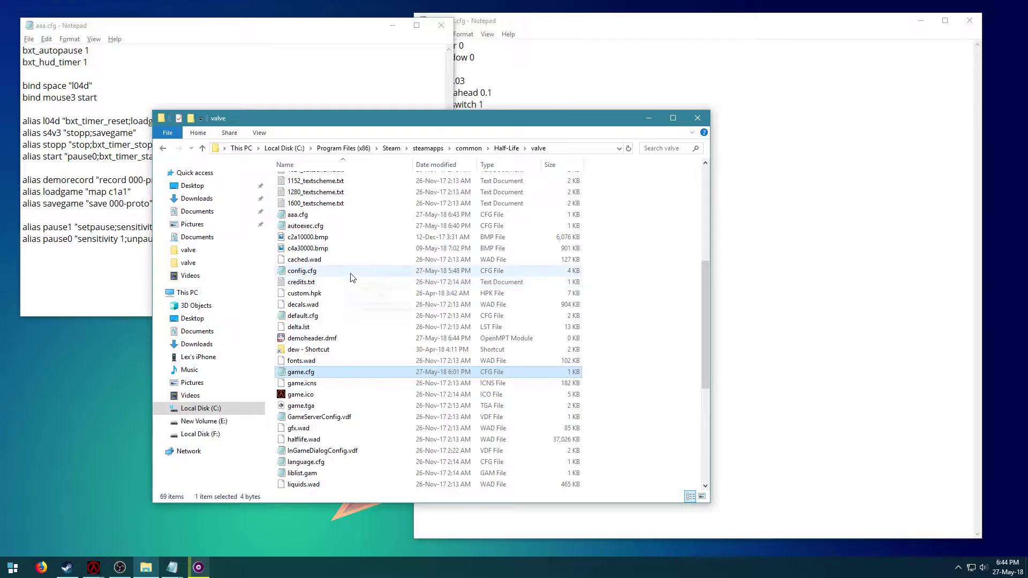
# Switch to File Explorer, locate 000-proto.dem in the valve folder and open the SAVE folder to check the saved games
pyautogui.scroll(10, 303, 271)
pyautogui.click(303, 268)
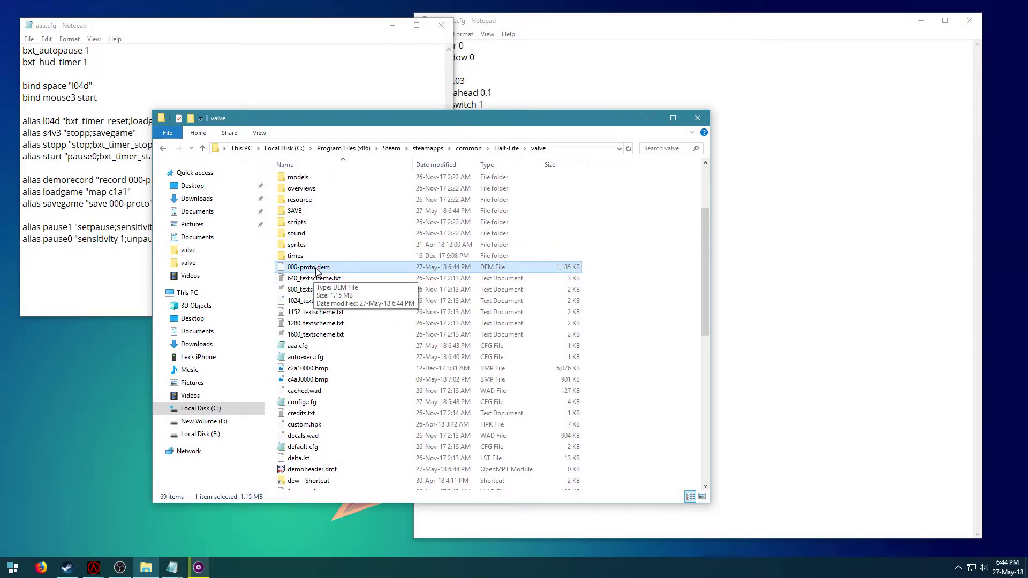
pyautogui.doubleClick(296, 211)
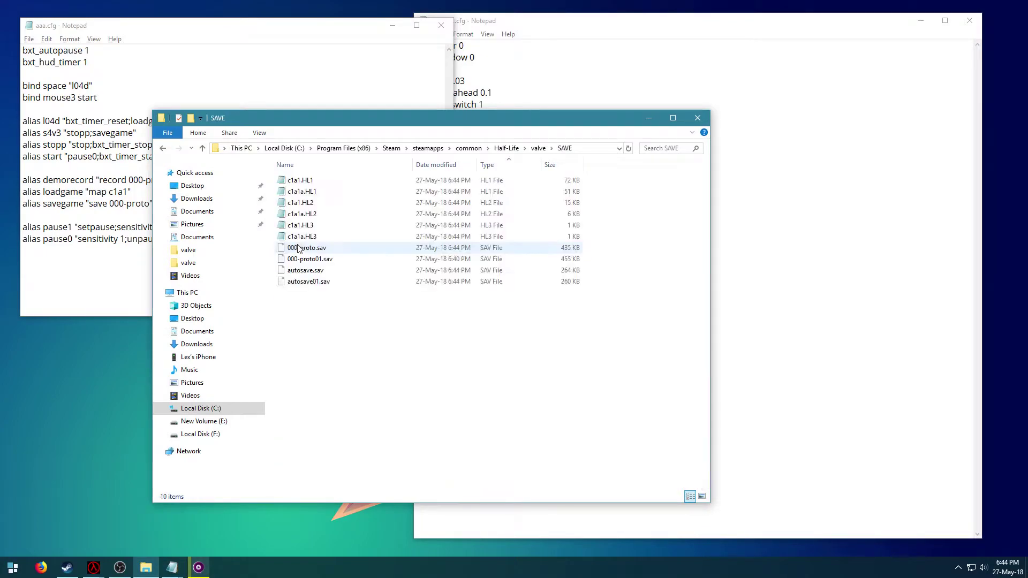
# Select 000-proto.sav in the SAVE folder, then browse the dew folder's seg01 segment folder and return to the valve folder
pyautogui.click(328, 249)
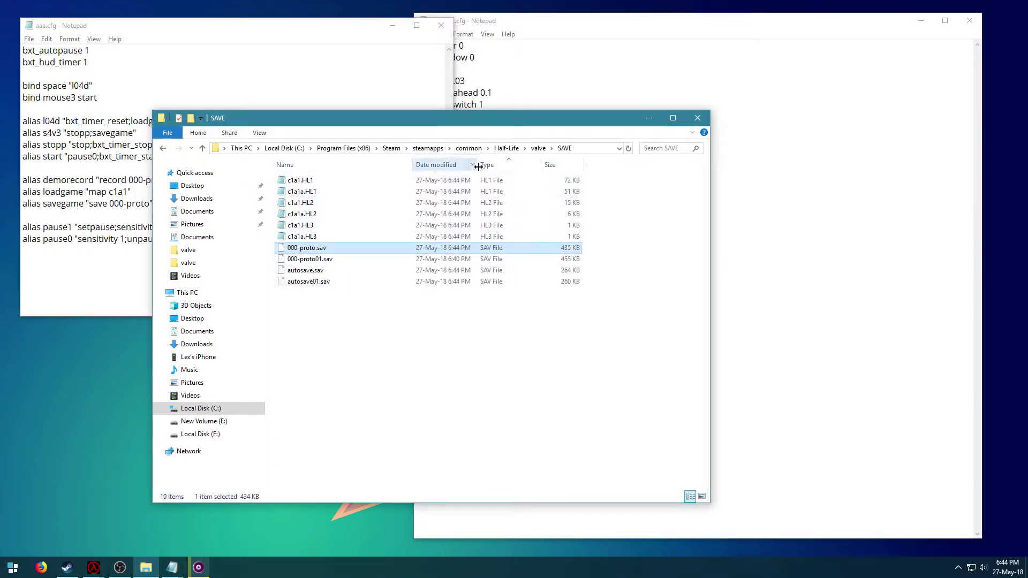
pyautogui.click(538, 148)
pyautogui.doubleClick(324, 193)
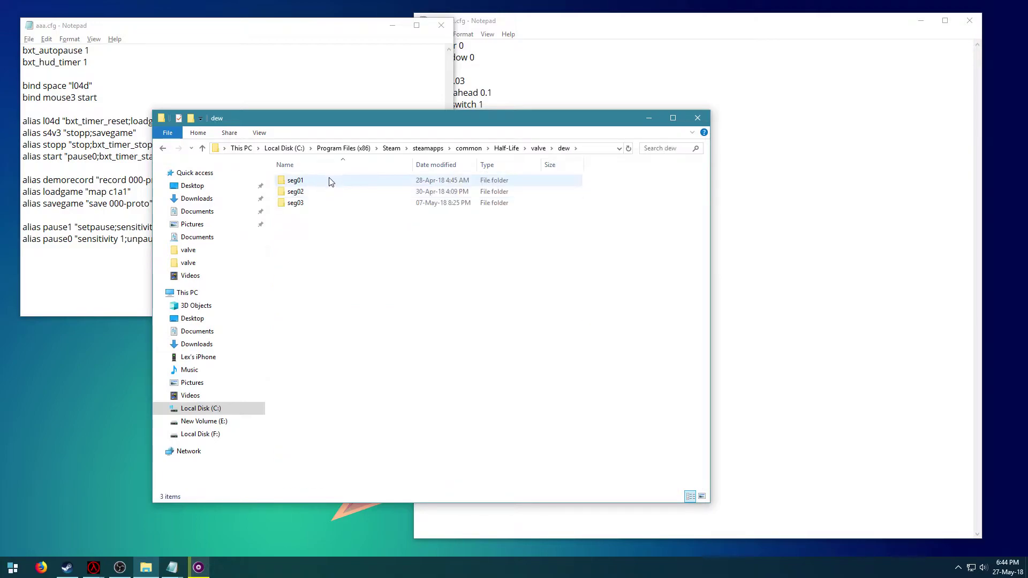
pyautogui.doubleClick(295, 180)
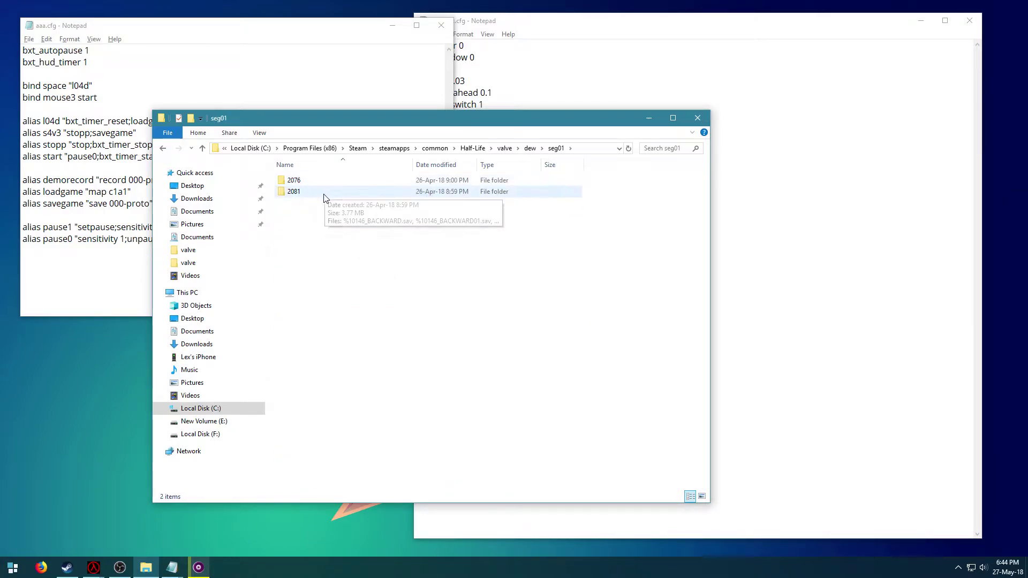
pyautogui.click(529, 150)
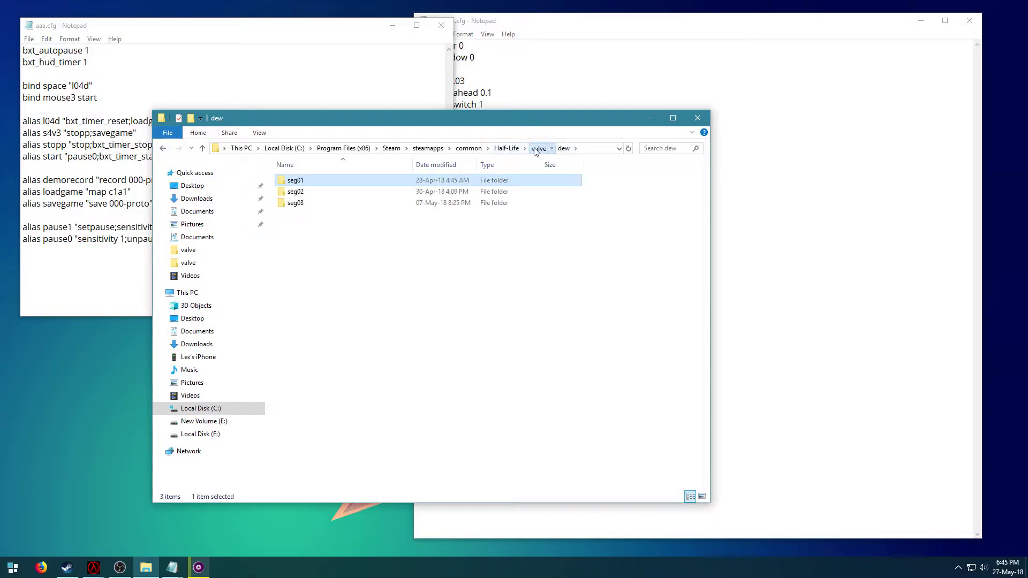
pyautogui.click(536, 149)
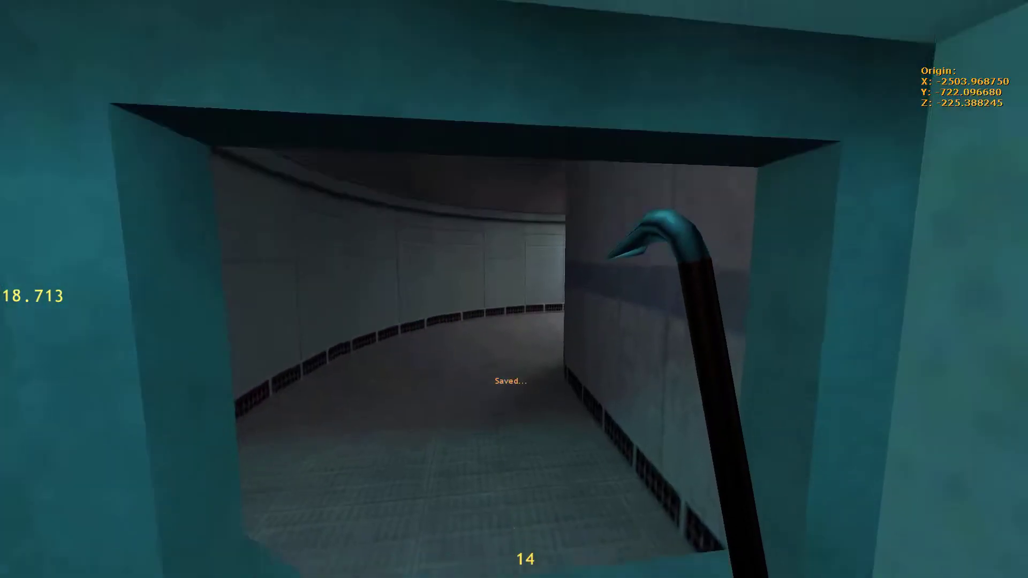
# Return to Half-Life and look up the bxt_hud_origin command in the game console without running it
pyautogui.press('Escape')
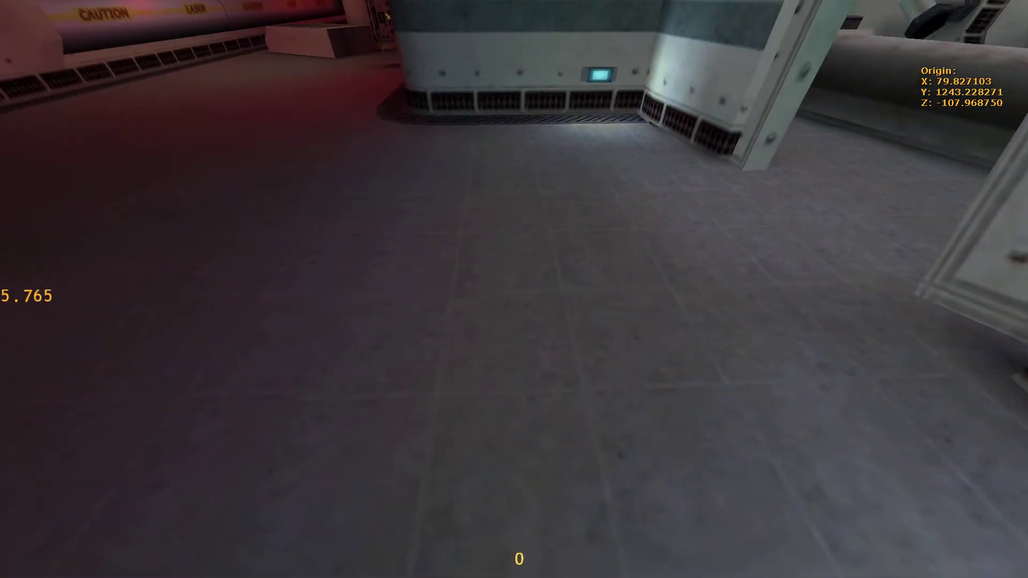
pyautogui.press('`')
pyautogui.write('bxt')
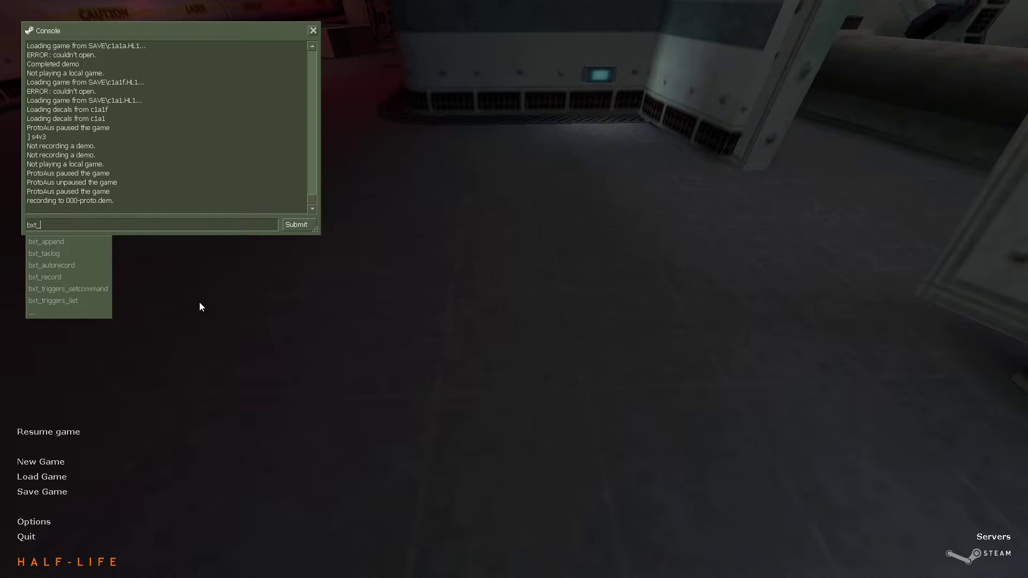
pyautogui.write('_hud_or')
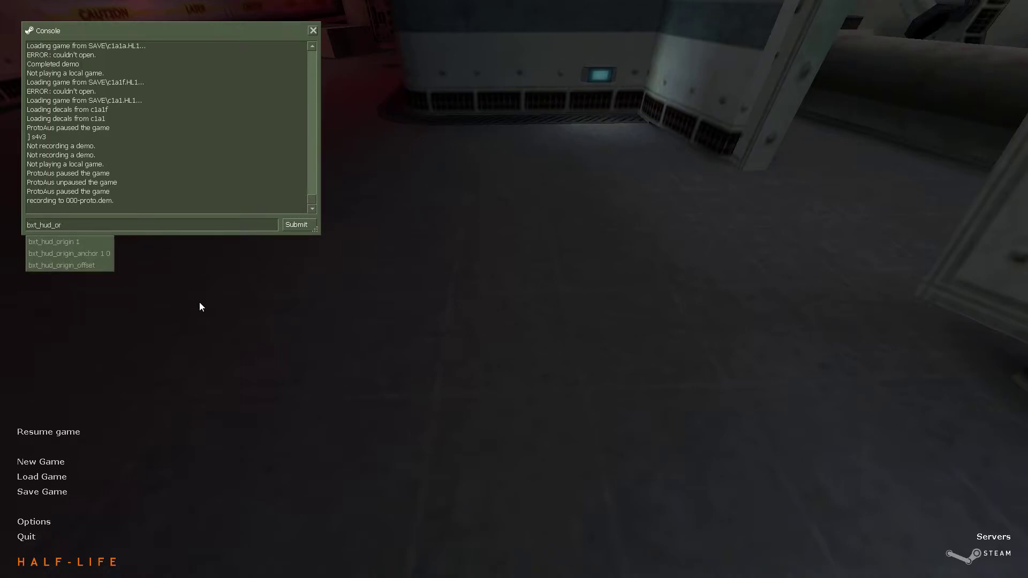
pyautogui.write('igin')
pyautogui.press('Escape')
# Walk along the wall vents beside the doorway and find the origin coordinates for the trigger's first corner
pyautogui.press('d')
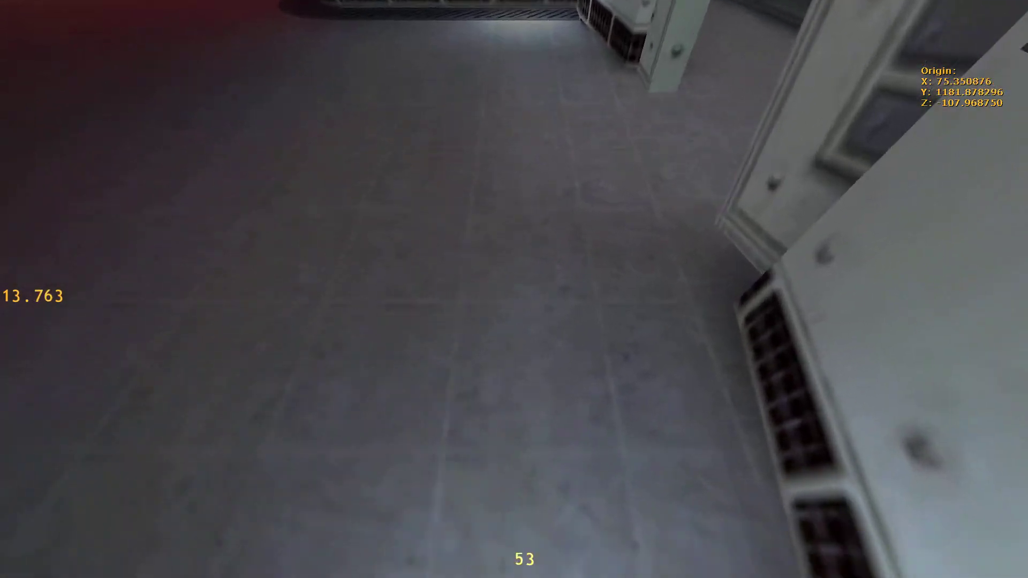
pyautogui.press('w')
pyautogui.press('s')
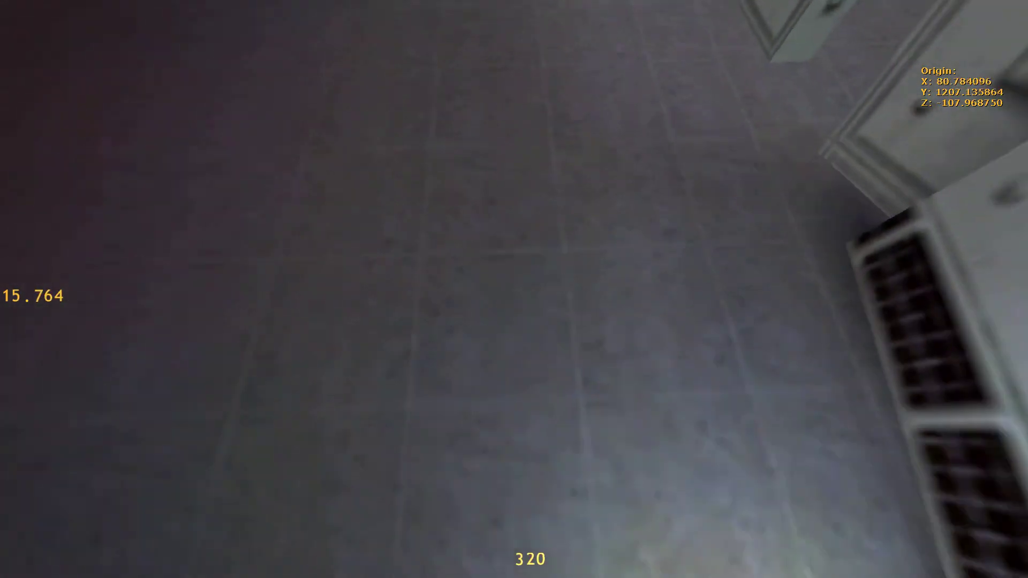
pyautogui.press('w')
pyautogui.press('a')
pyautogui.press('s')
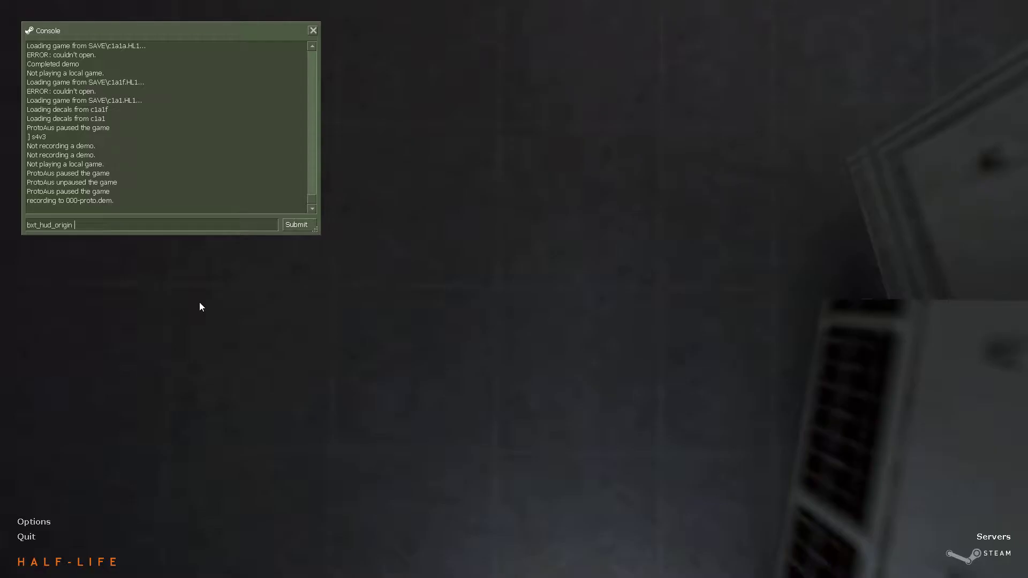
# Replace the pending console text with bxt_triggers_add and enter the first corner's X and Y coordinates as 116 and 1191
pyautogui.write('bxt_t')
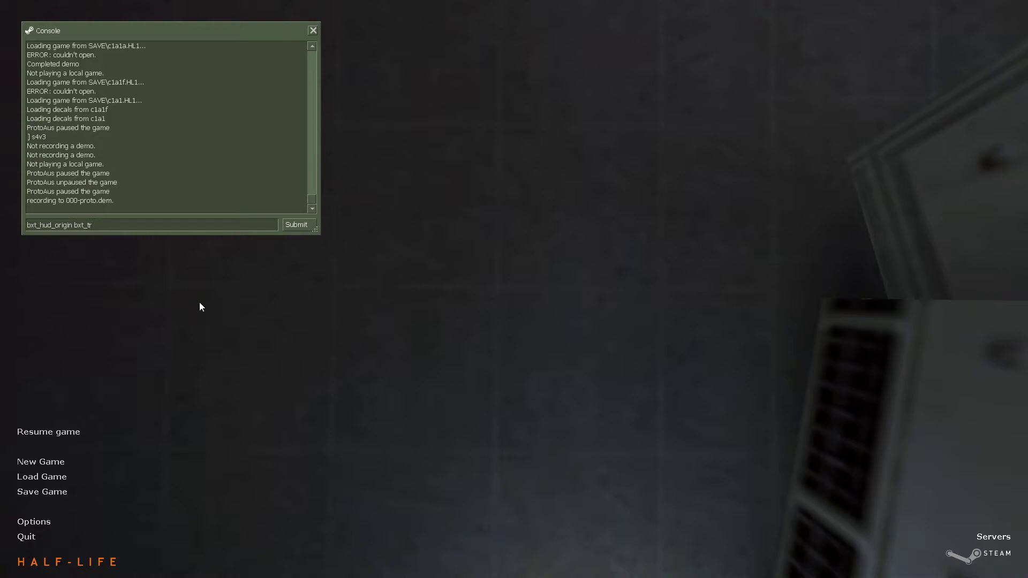
pyautogui.hotkey('ctrl', 'a')
pyautogui.write('bxt_tri')
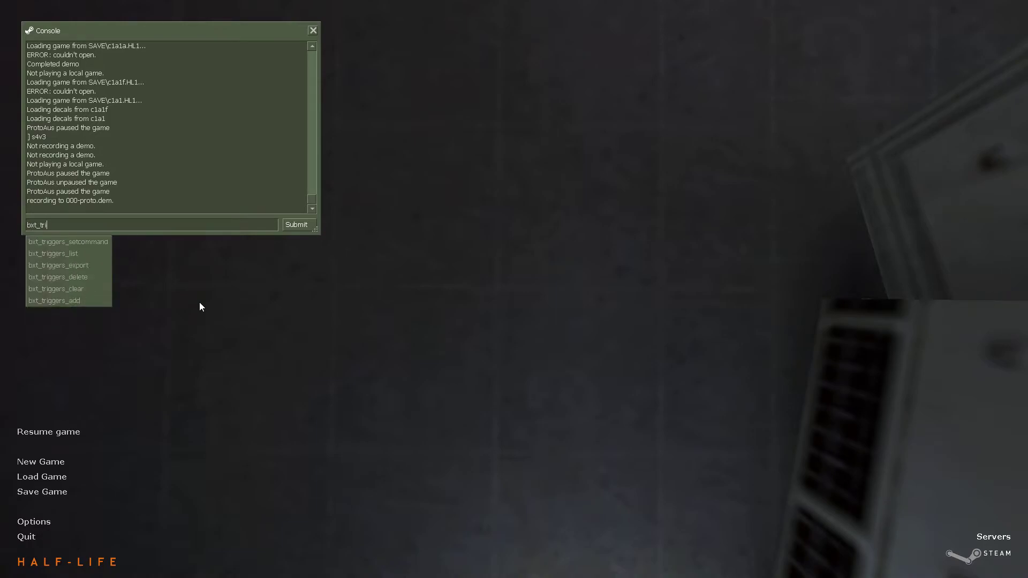
pyautogui.write('g')
pyautogui.press('Up')
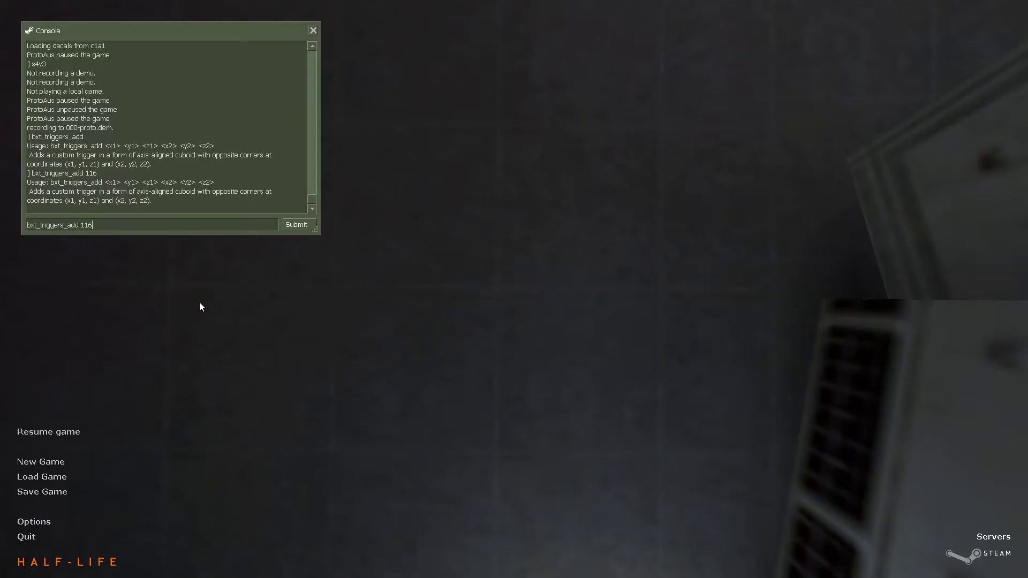
pyautogui.write('1191')
pyautogui.press('Return')
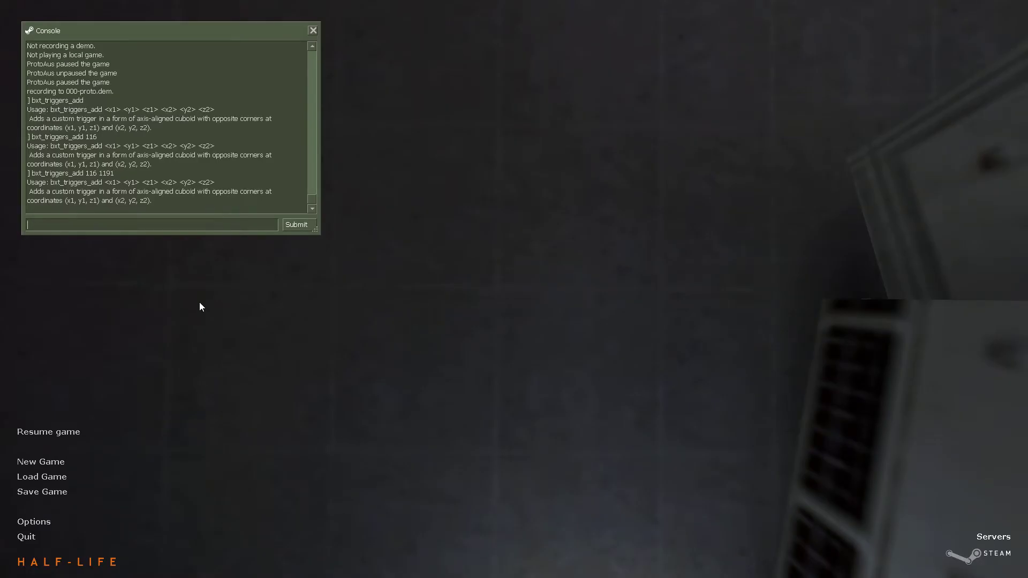
pyautogui.press('Escape')
pyautogui.press('ctrl')
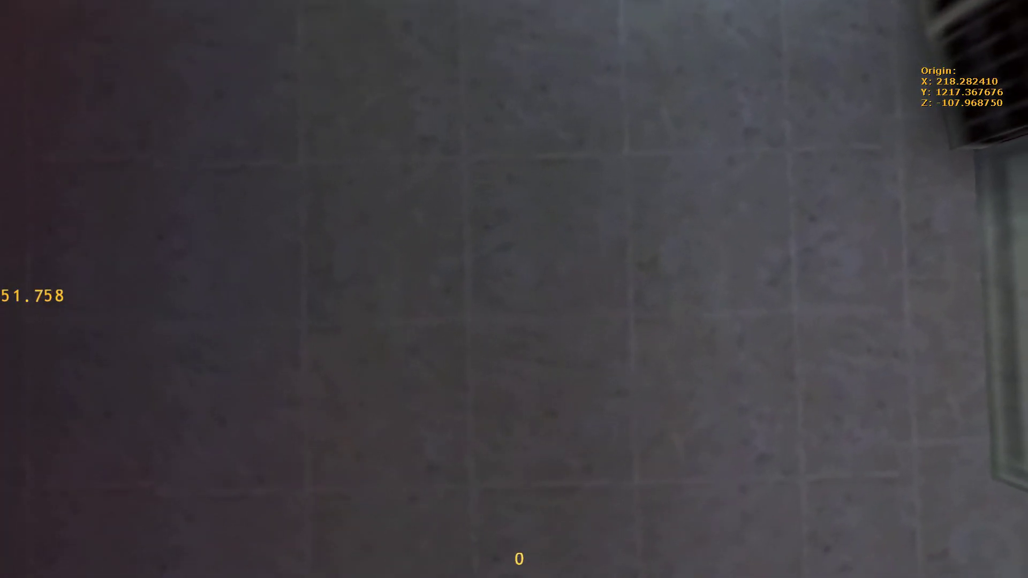
pyautogui.press('d')
pyautogui.press('space')
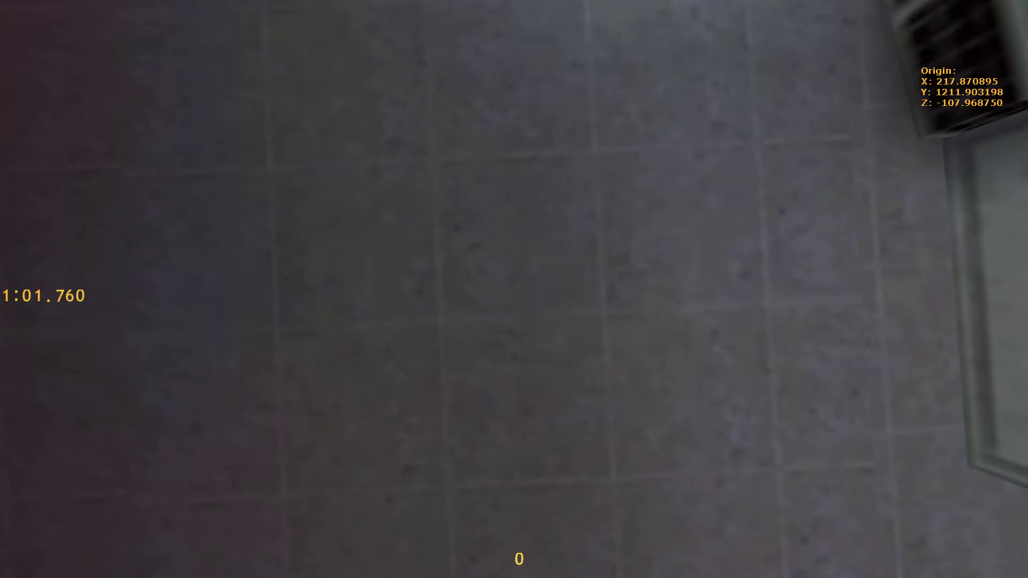
pyautogui.press('`')
pyautogui.press('Up')
pyautogui.write('121')
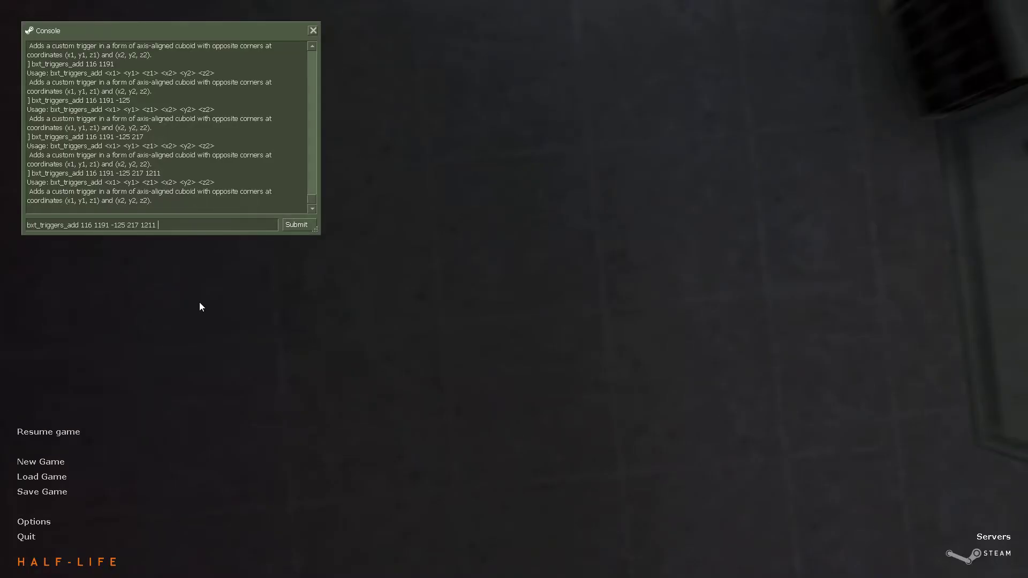
pyautogui.write('0')
pyautogui.press('Return')
# Walk around and through the orange trigger box to examine its placement in the passage
pyautogui.press('`')
pyautogui.press('a')
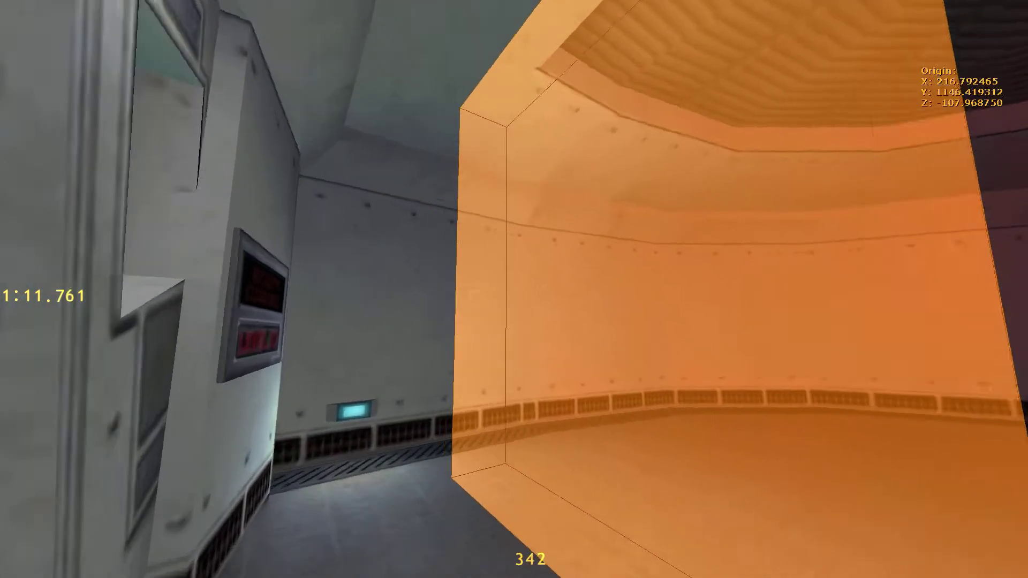
pyautogui.press('s')
pyautogui.press('d')
pyautogui.press('w')
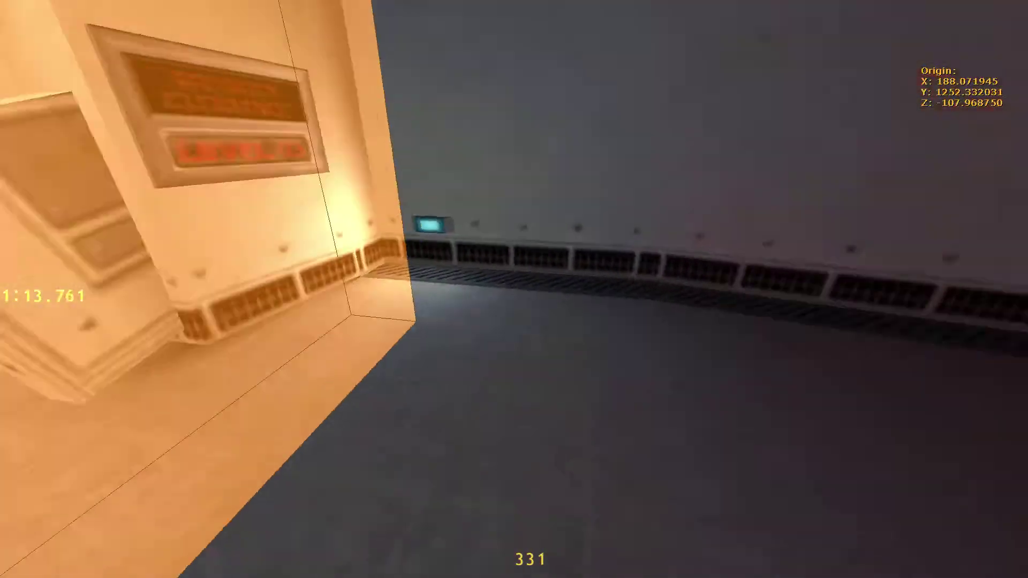
# Assign the s4v3 command to the trigger with bxt_triggers_setcommand and return to the game
pyautogui.press('`')
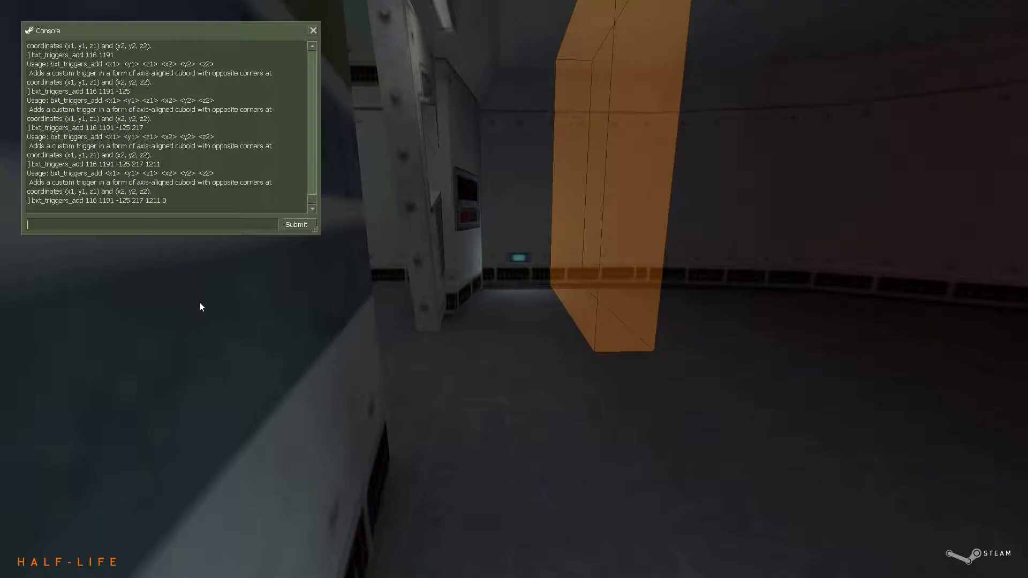
pyautogui.write('bxt_trig')
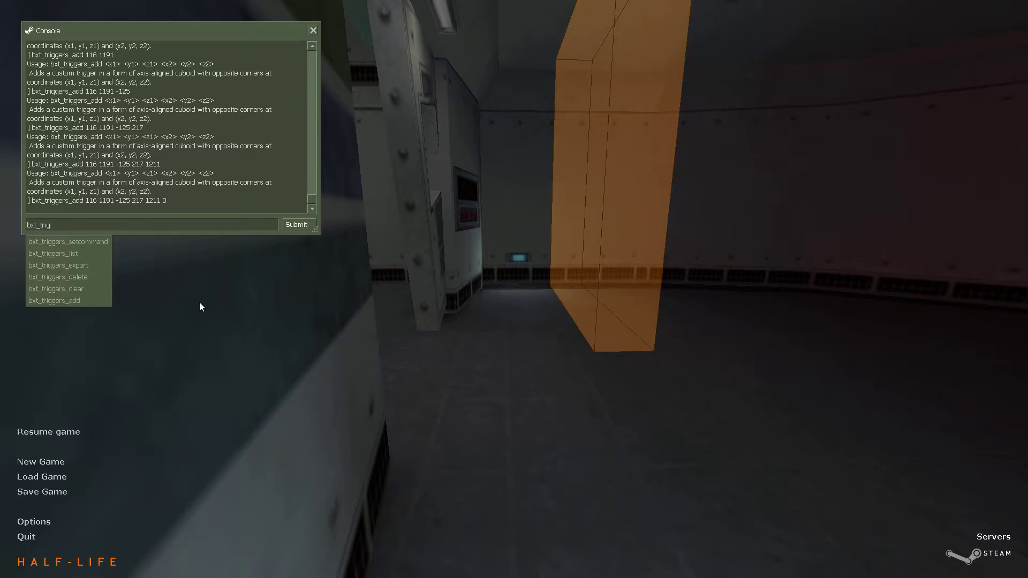
pyautogui.press('Tab')
pyautogui.write('s4v')
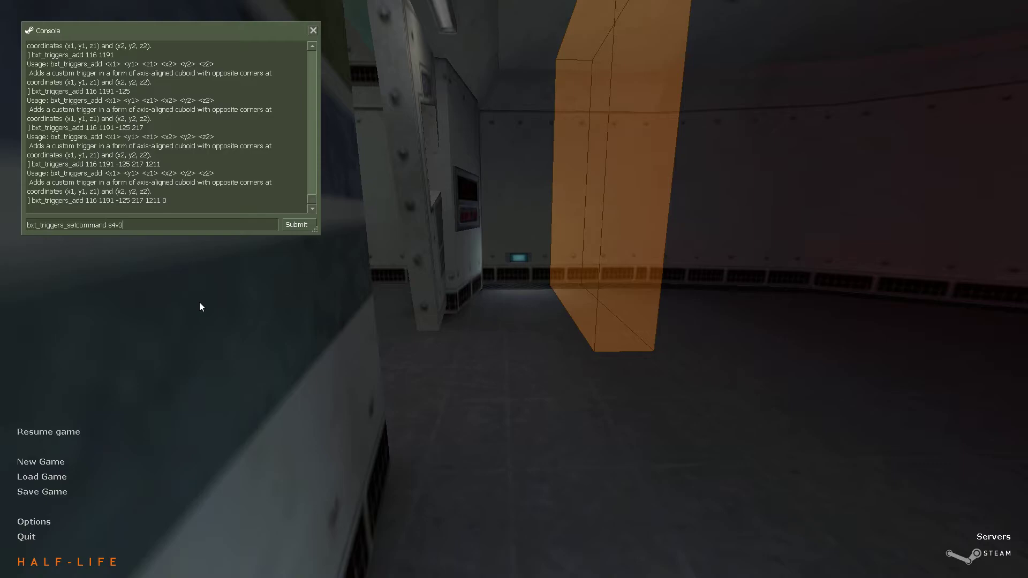
pyautogui.write('3')
pyautogui.press('Return')
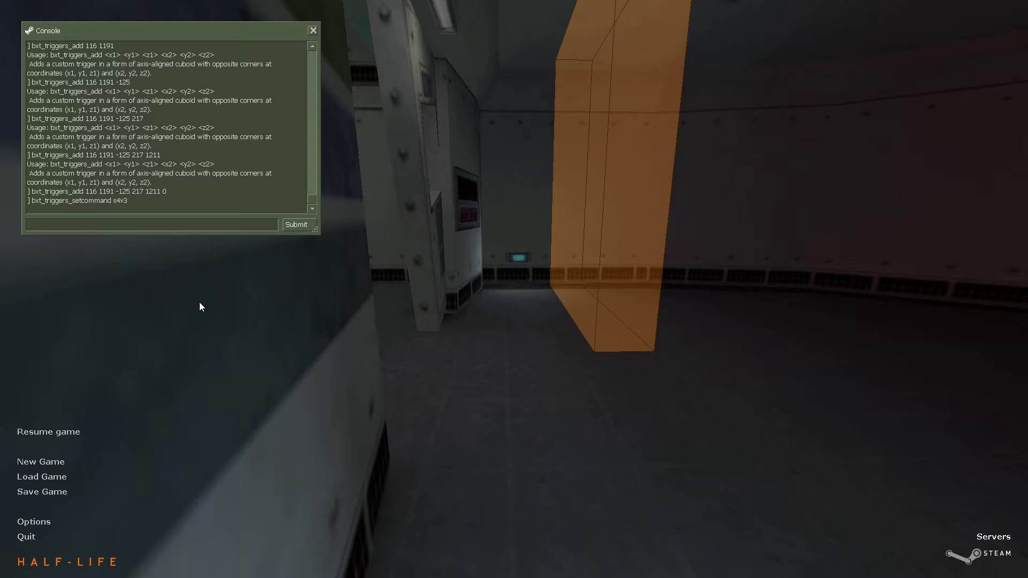
pyautogui.press('Escape')
# Export the trigger definition as console commands with bxt_triggers_export cmd
pyautogui.press('Escape')
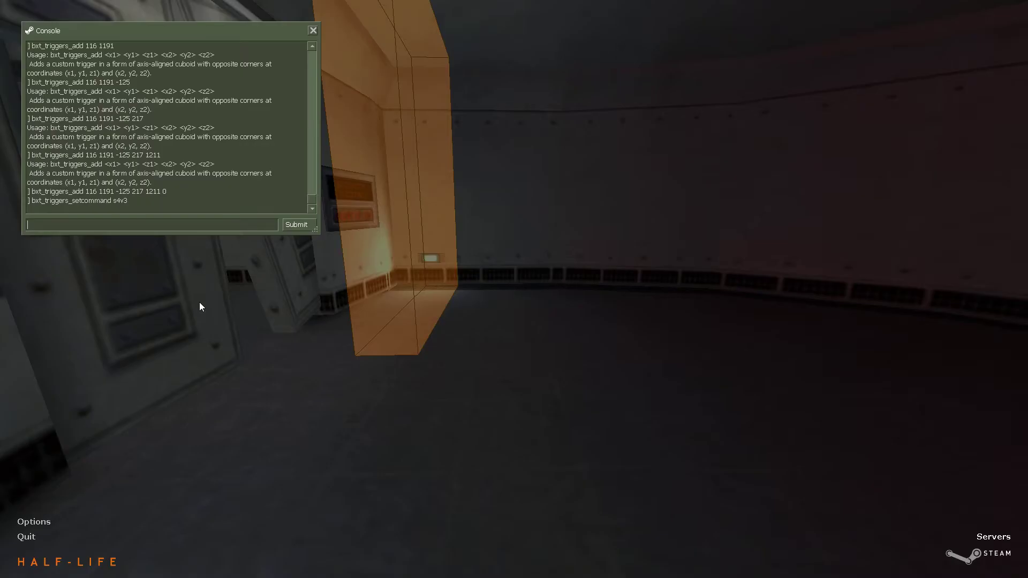
pyautogui.write('bxt_trig')
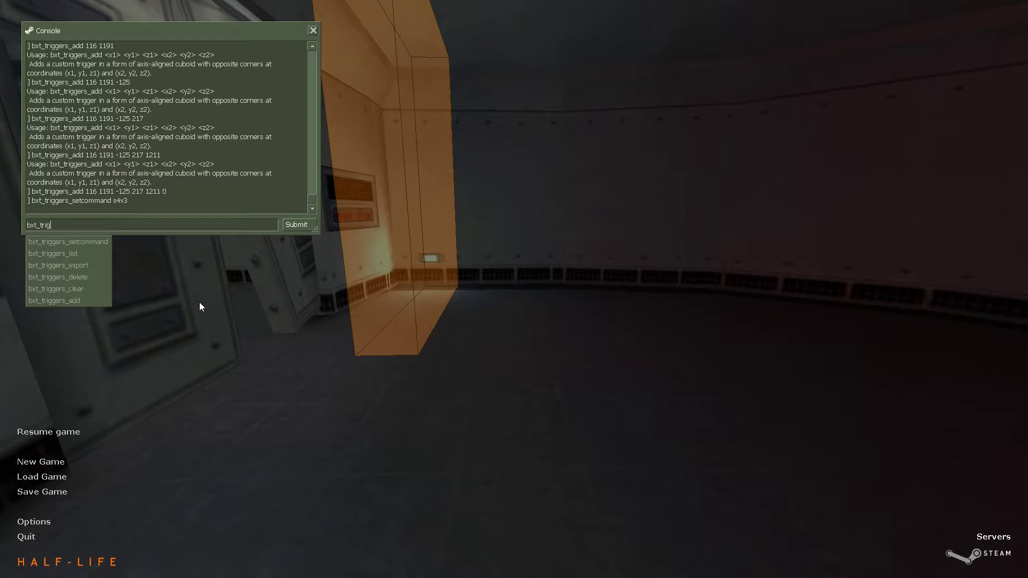
pyautogui.press('Tab')
pyautogui.press('Tab')
pyautogui.write('cmd')
pyautogui.press('Return')
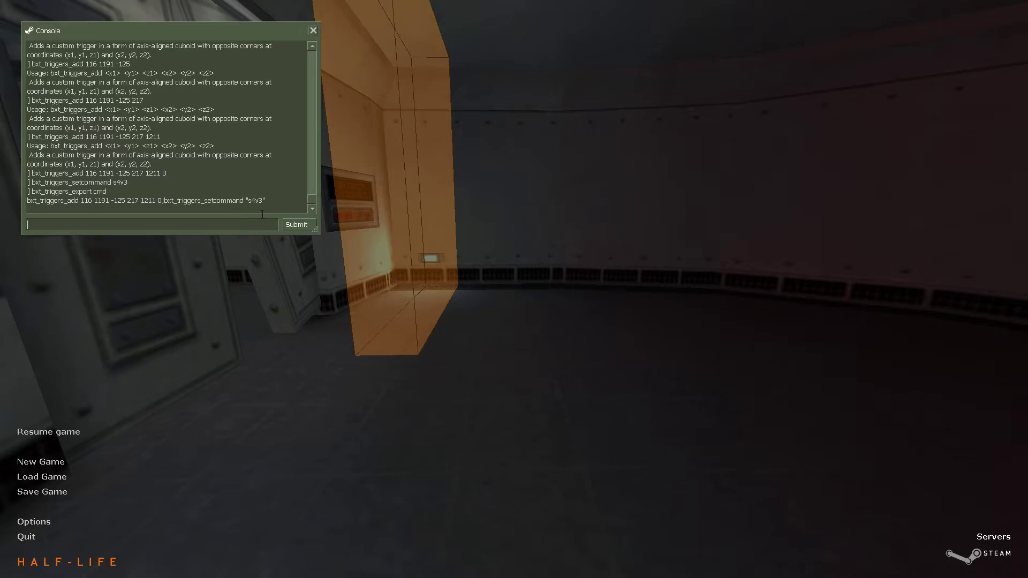
# Copy the exported trigger line, remove all triggers with bxt_triggers_clear and recreate the trigger from the copied line
pyautogui.moveTo(279, 200); pyautogui.dragTo(32, 202)
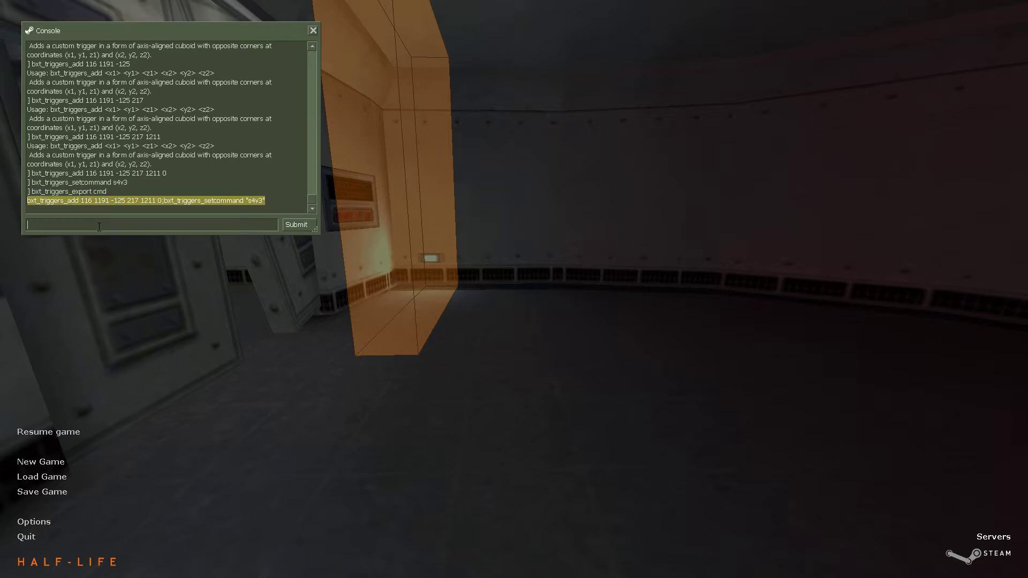
pyautogui.write('bxt_trig')
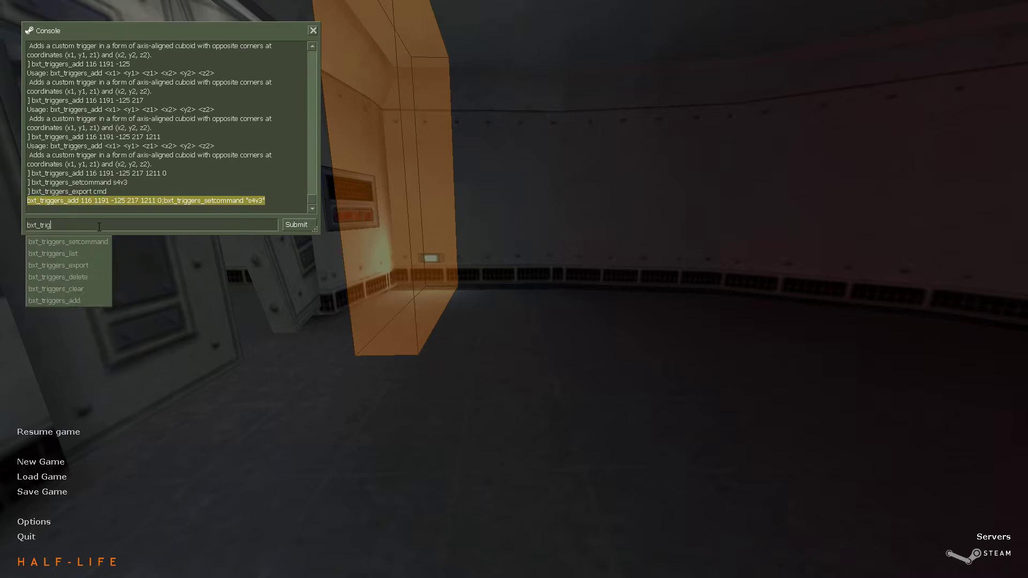
pyautogui.write('gers_clear')
pyautogui.press('Return')
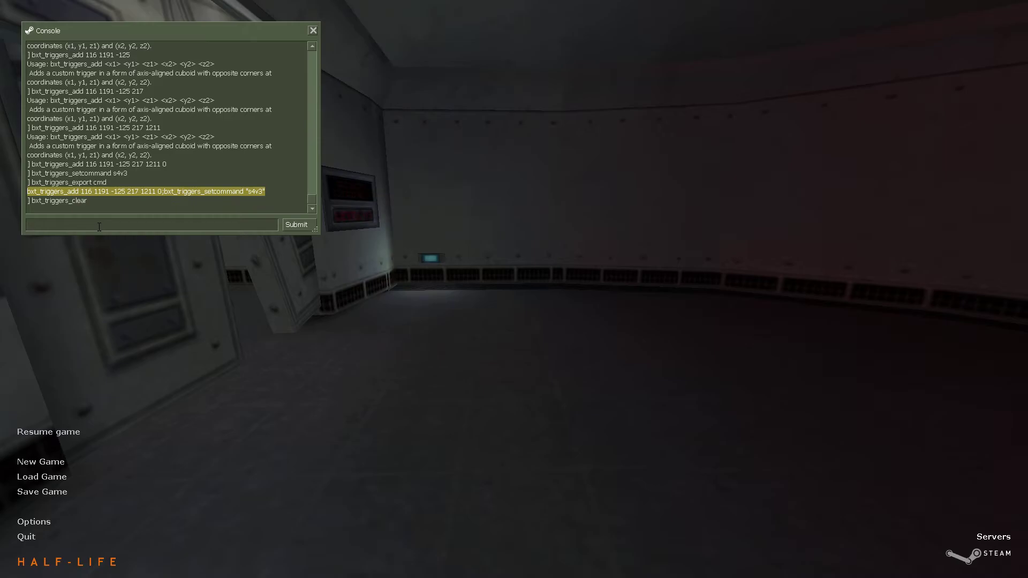
pyautogui.hotkey('ctrl', 'v')
pyautogui.press('Return')
# Restart the timed run and move through the pipe room towards the orange trigger box
pyautogui.press('Escape')
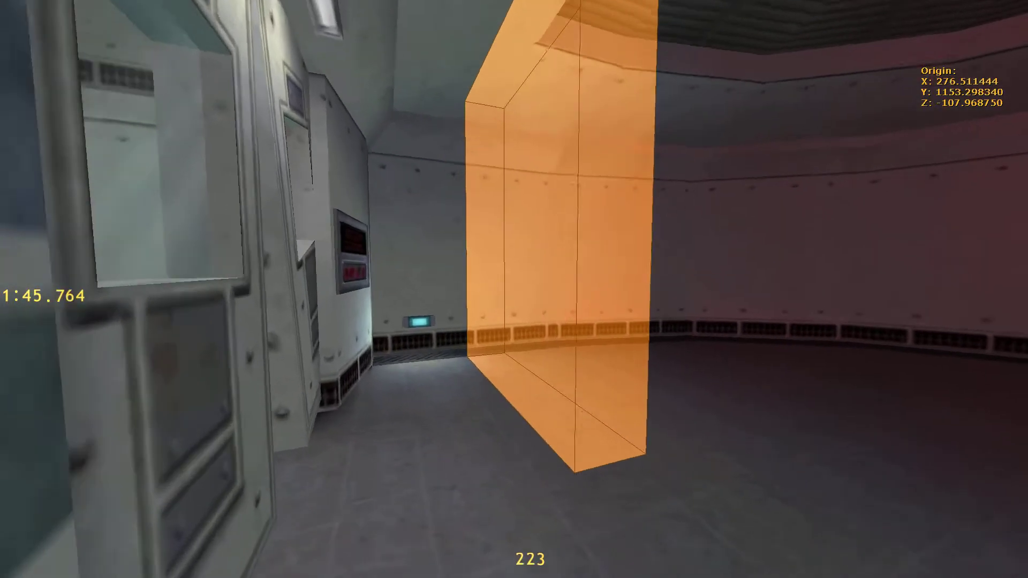
pyautogui.press('w')
pyautogui.press('Escape')
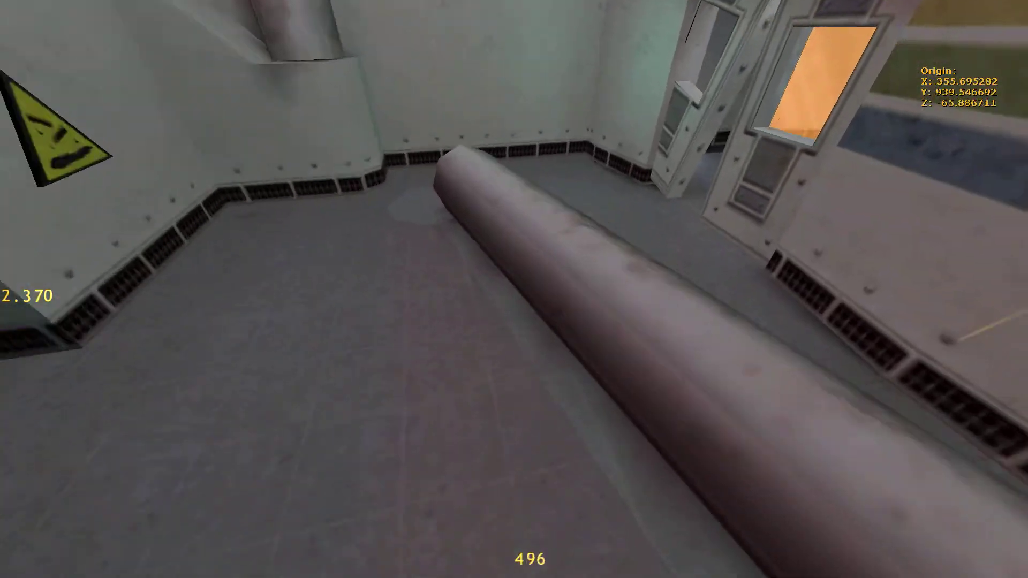
pyautogui.press('w')
# Switch to File Explorer, select 000-proto.dem in the valve folder and open the SAVE folder to check the new saves
pyautogui.press('Pause')
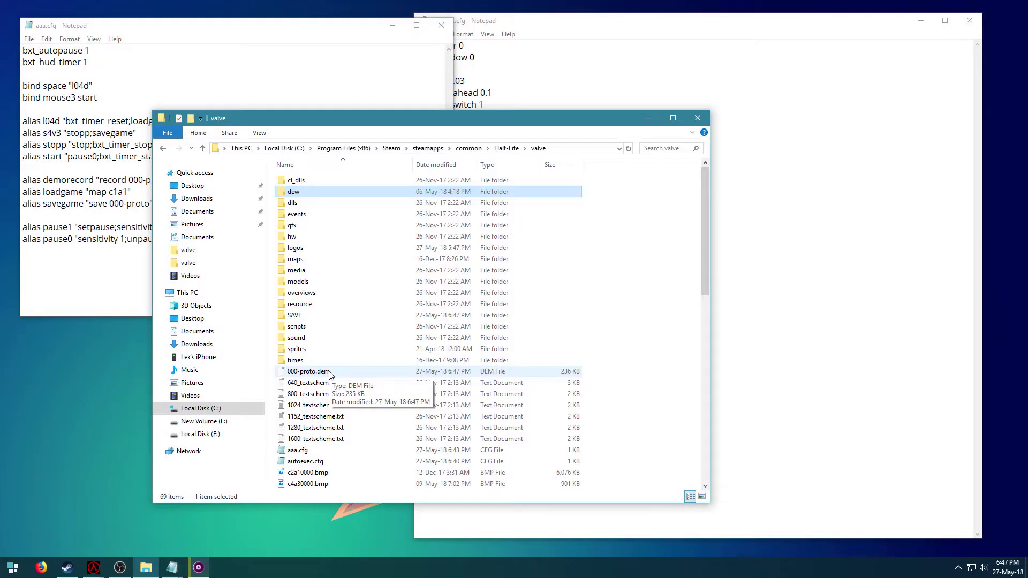
pyautogui.click(331, 371)
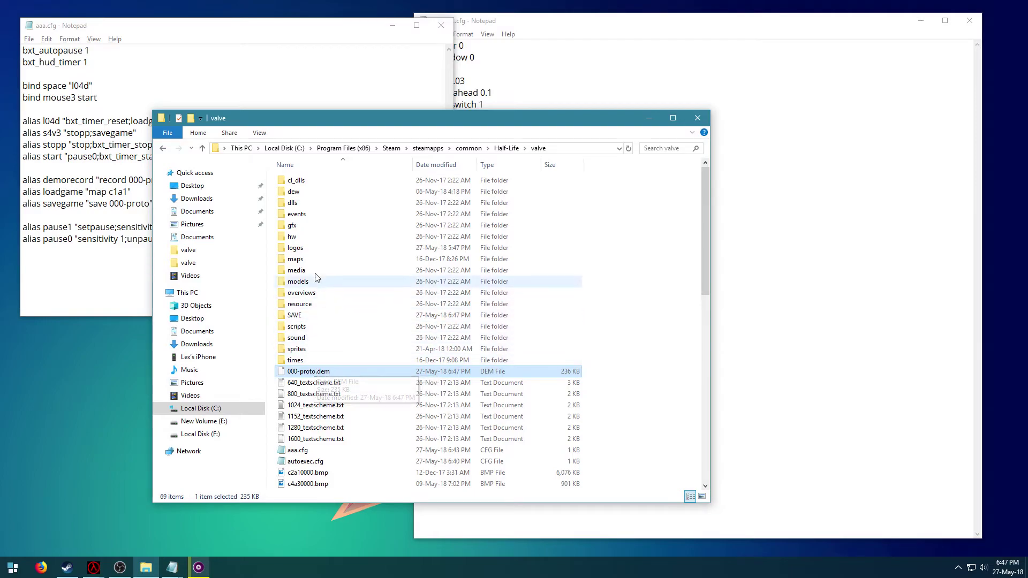
pyautogui.doubleClick(296, 315)
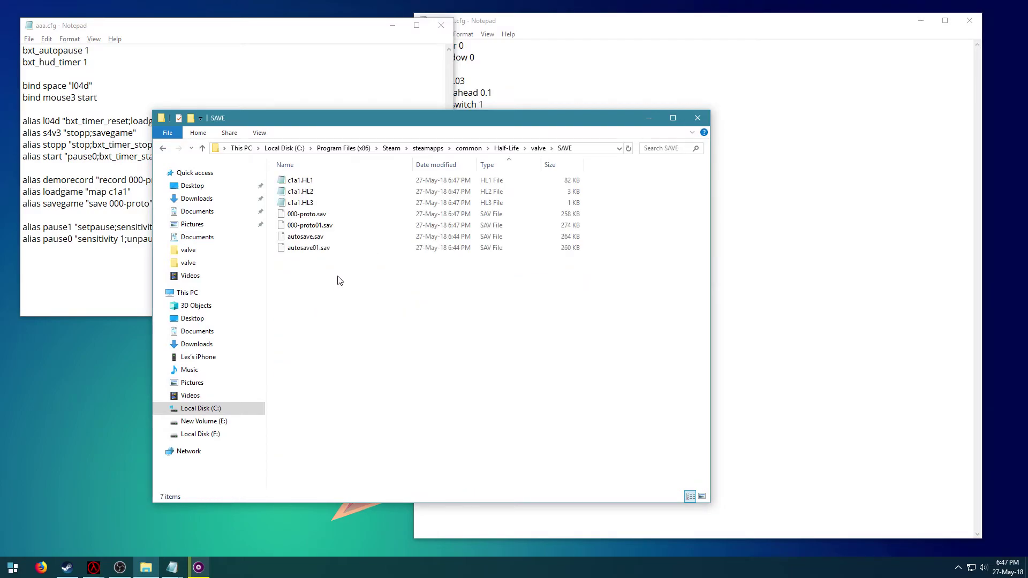
# Check the 000-proto save in the SAVE folder and the matching demo file in the parent valve folder
pyautogui.click(308, 215)
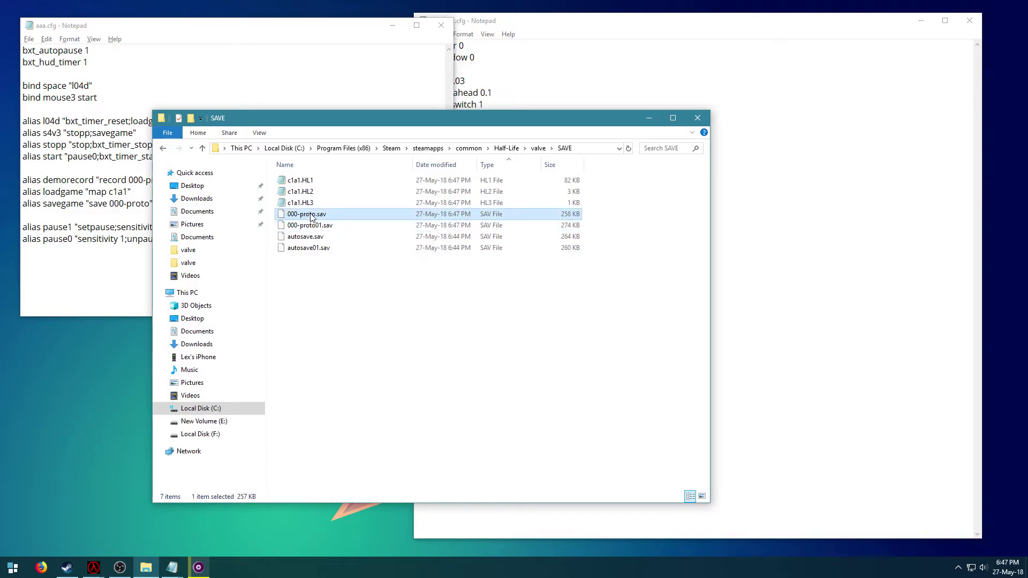
pyautogui.click(539, 149)
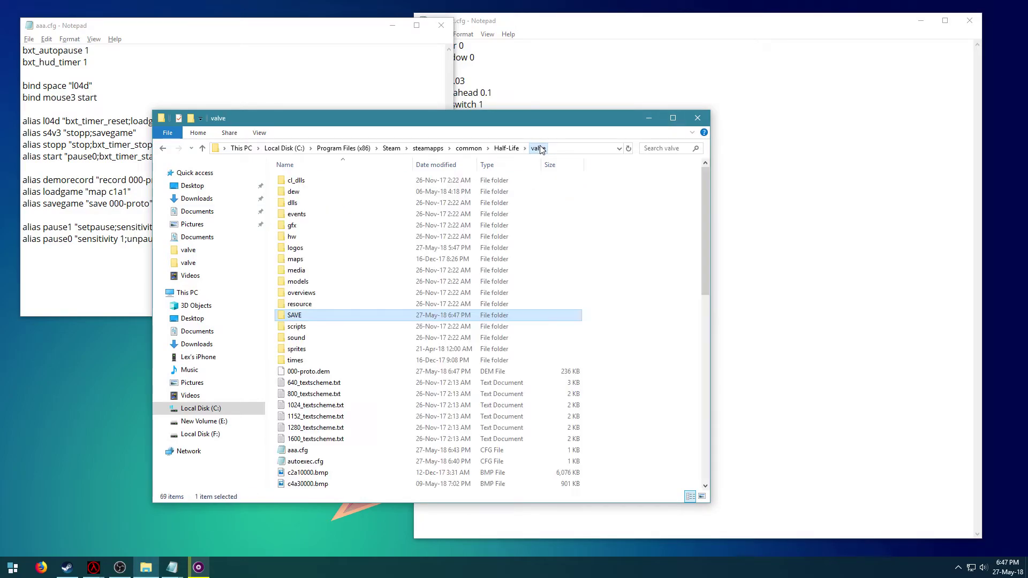
pyautogui.click(619, 337)
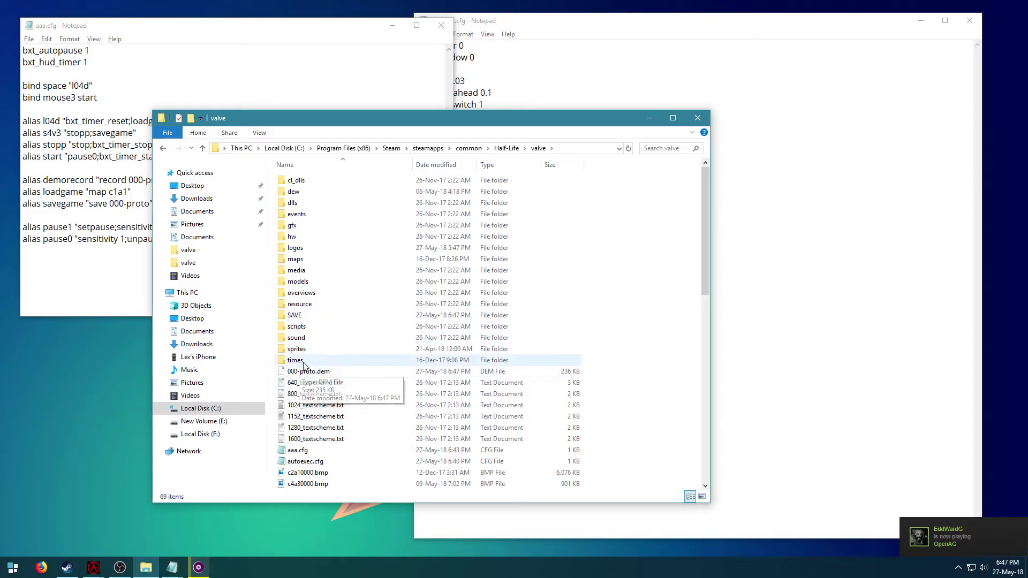
pyautogui.doubleClick(298, 315)
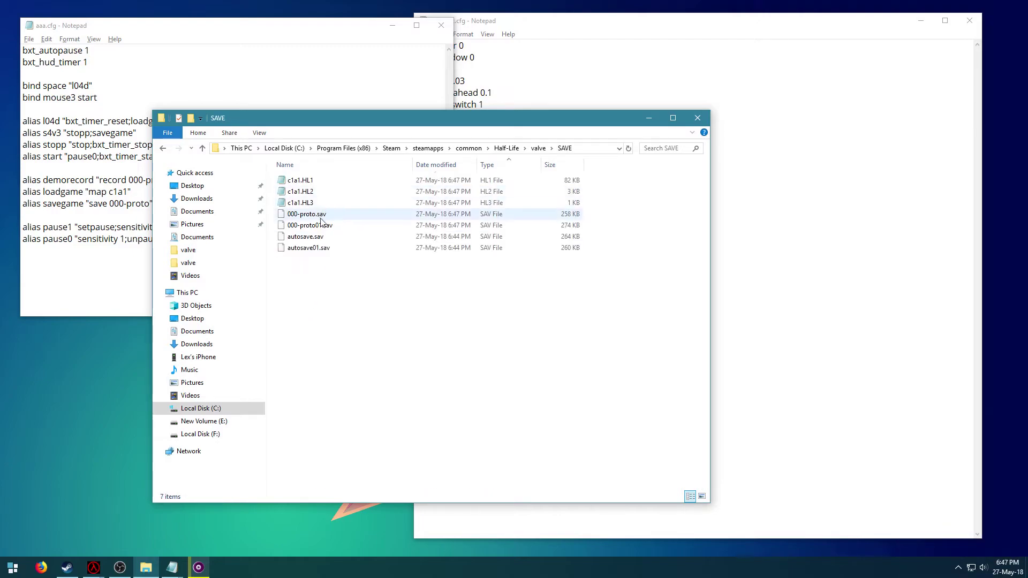
# Copy the 000-proto save name into aaa.cfg so loadgame runs "load 000-proto", and change the demorecord and savegame names to 001-proto
pyautogui.click(304, 217)
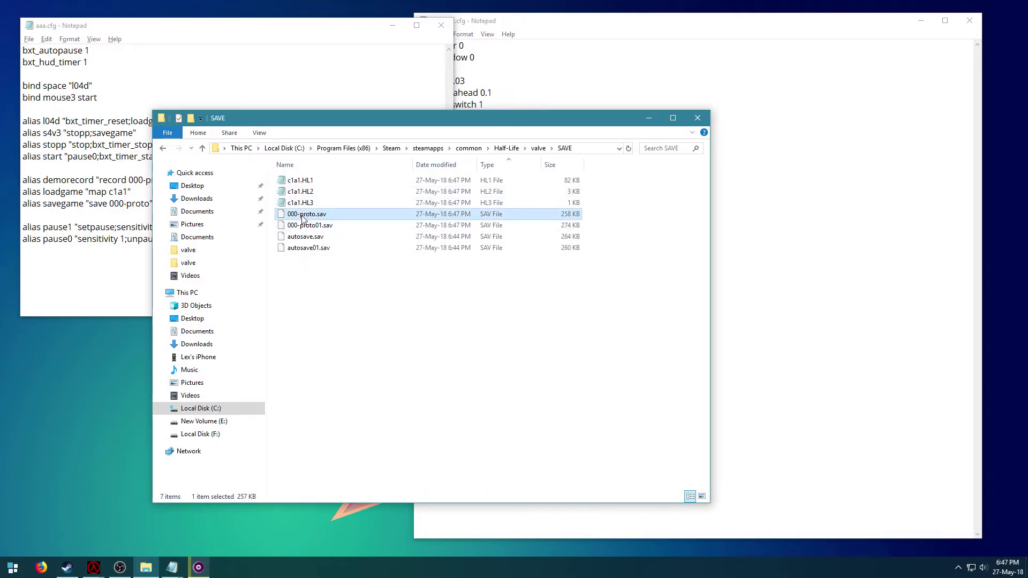
pyautogui.press('F2')
pyautogui.hotkey('ctrl', 'c')
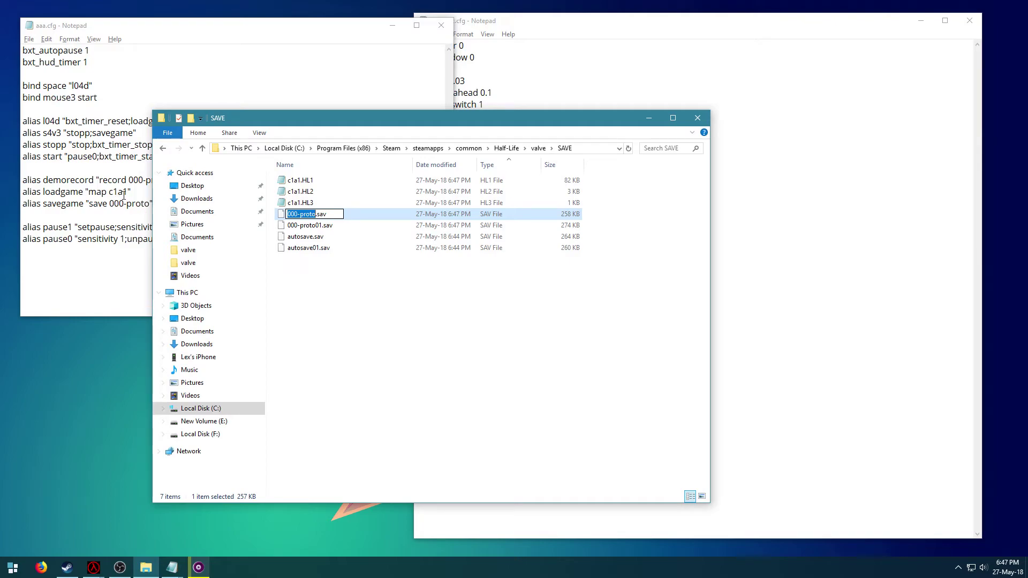
pyautogui.moveTo(127, 194); pyautogui.dragTo(90, 190)
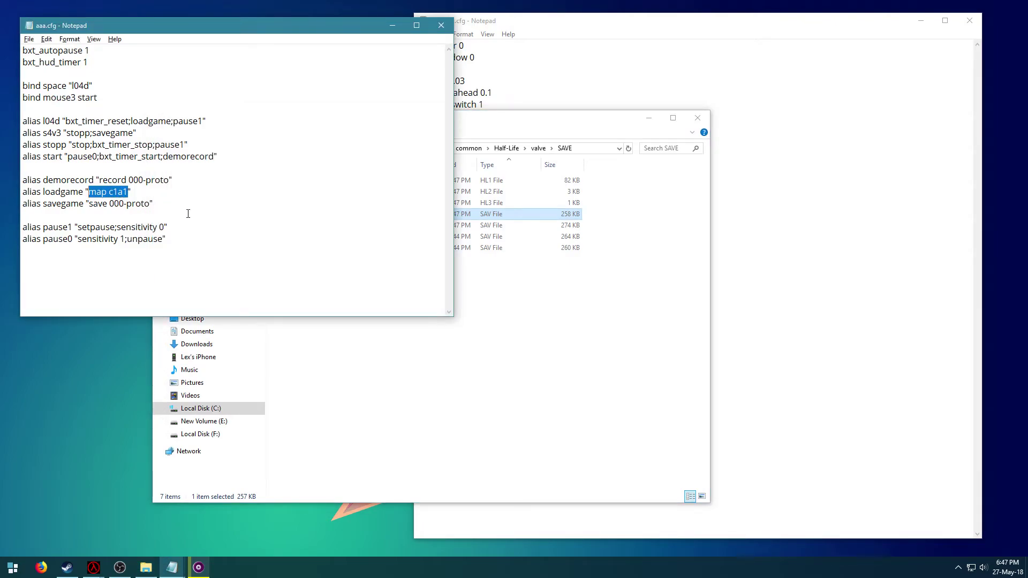
pyautogui.write('load')
pyautogui.hotkey('ctrl', 'v')
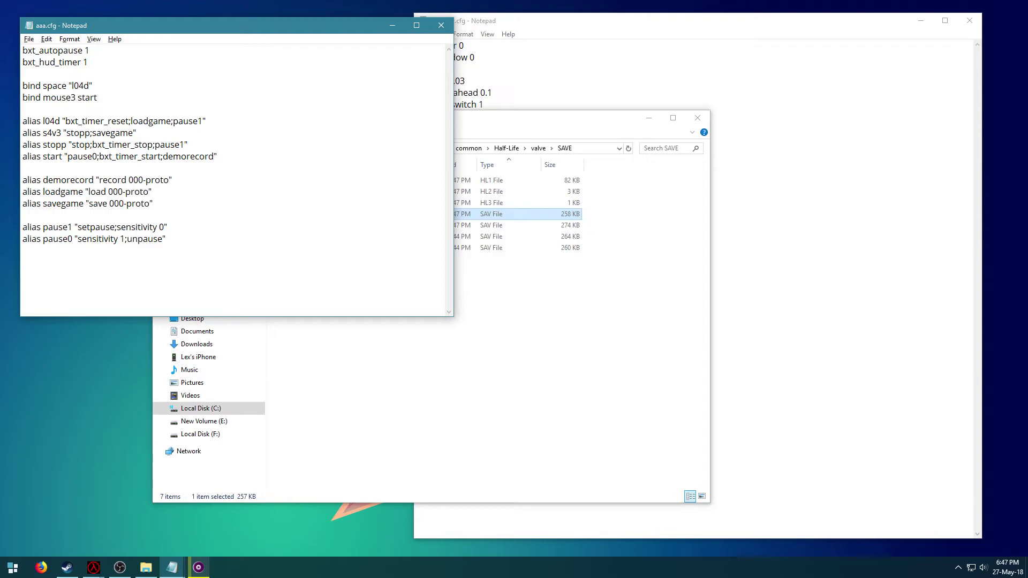
pyautogui.moveTo(139, 179); pyautogui.dragTo(124, 204)
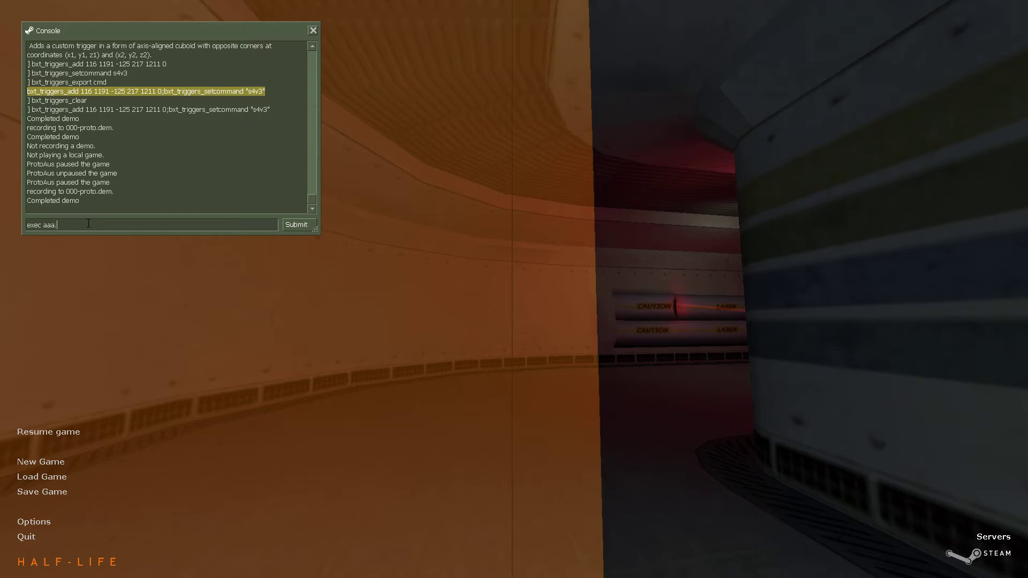
# Switch to Half-Life, execute the updated aaa config in the console and play the next segment through the level change
pyautogui.press('Return')
pyautogui.press('Escape')
pyautogui.press('w')
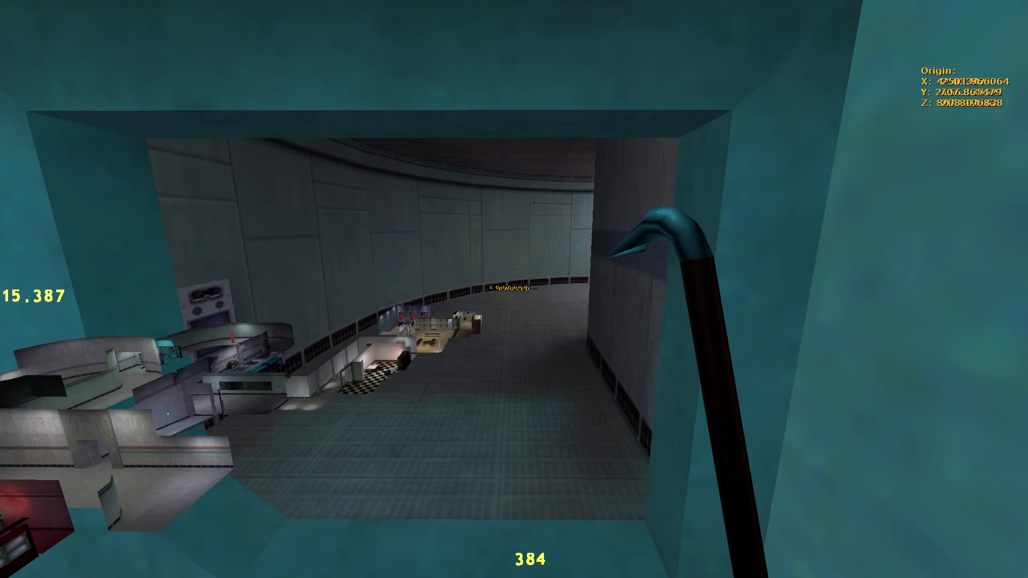
# Stop the run and save the game by running the s4v3 alias in the console
pyautogui.press('Escape')
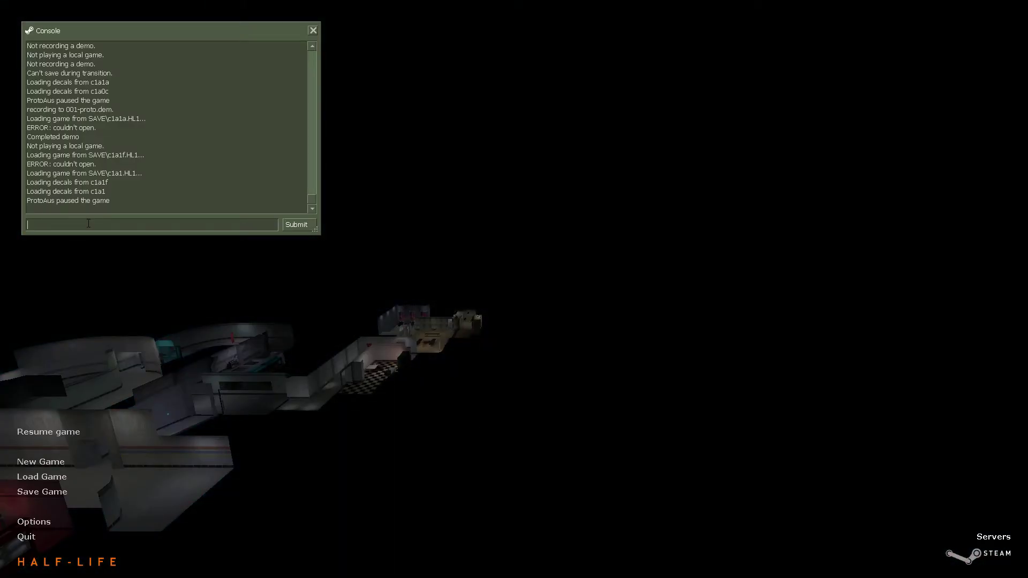
pyautogui.write('s4')
pyautogui.press('Return')
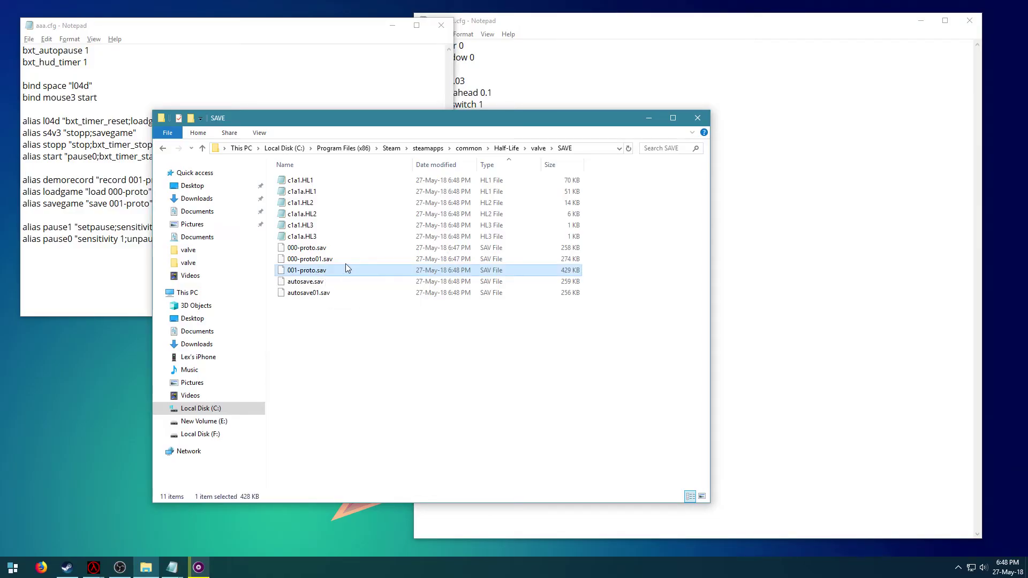
# Switch to File Explorer and locate the 001-proto demo in the valve folder
pyautogui.click(539, 150)
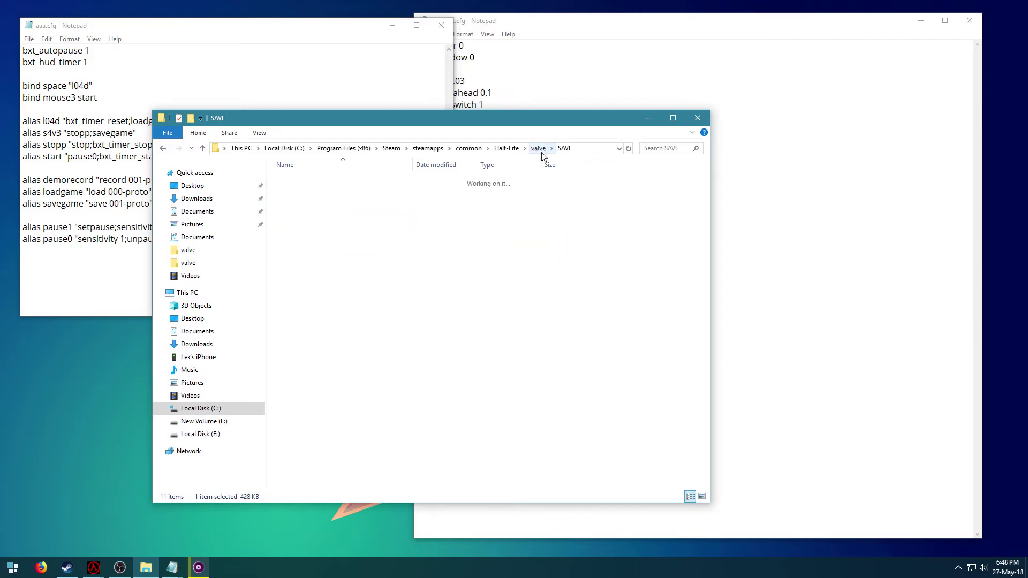
pyautogui.scroll(-1, 311, 322)
pyautogui.click(309, 351)
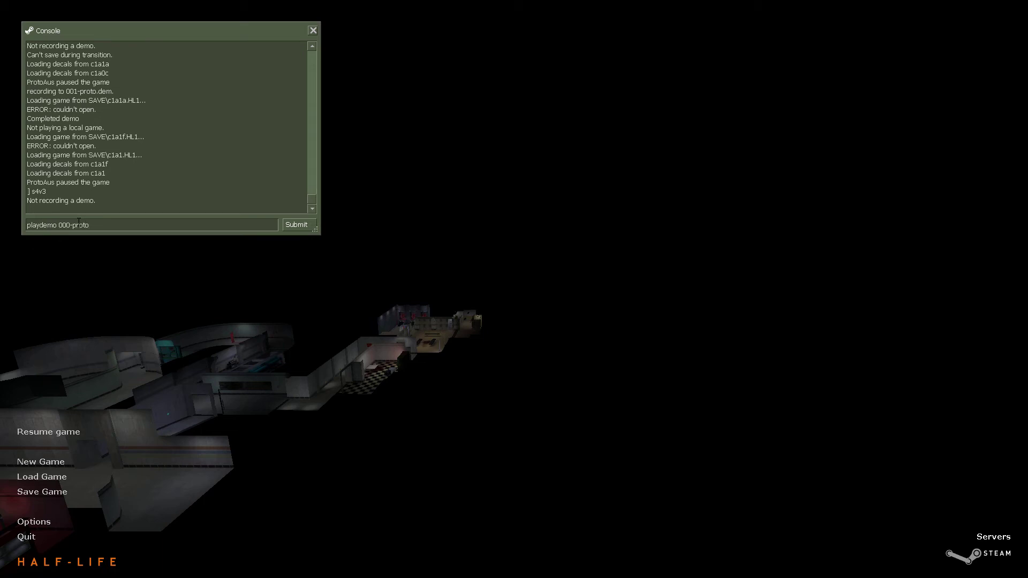
# Switch to Half-Life and play back the 000-proto and 001-proto demos with the playdemo command
pyautogui.press('Return')
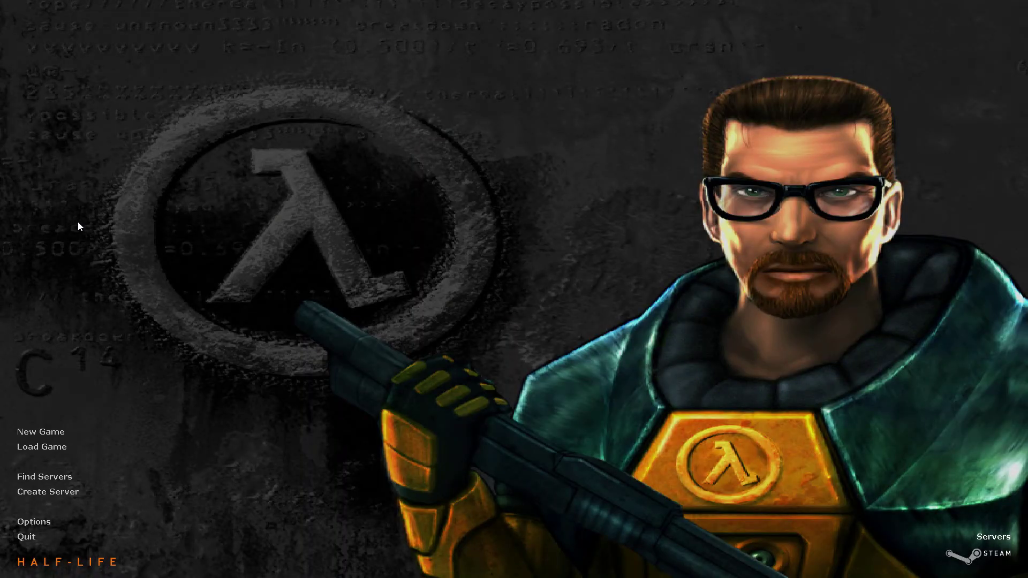
pyautogui.press('`')
pyautogui.press('Up')
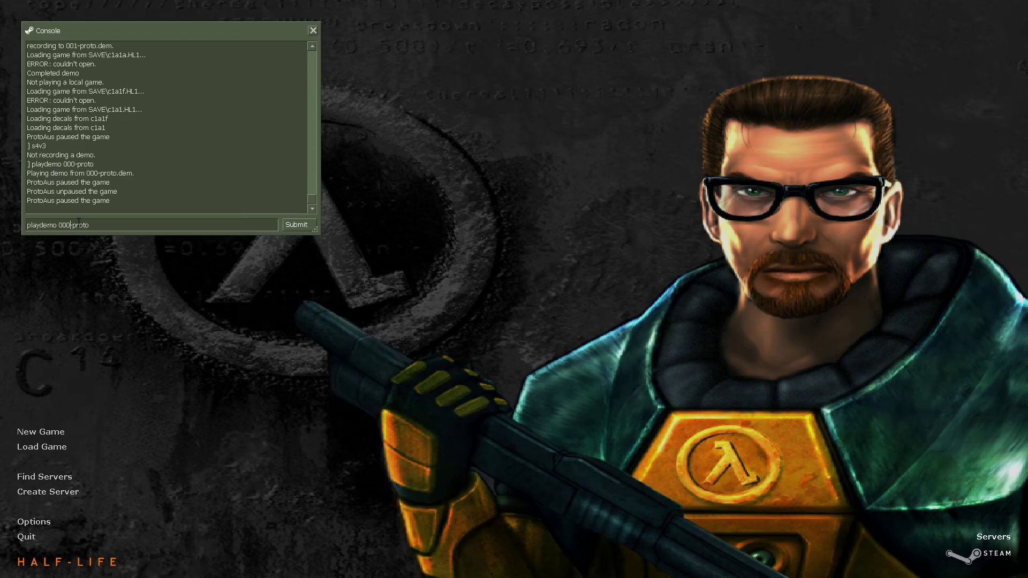
pyautogui.press('BackSpace')
pyautogui.write('1')
pyautogui.press('Return')
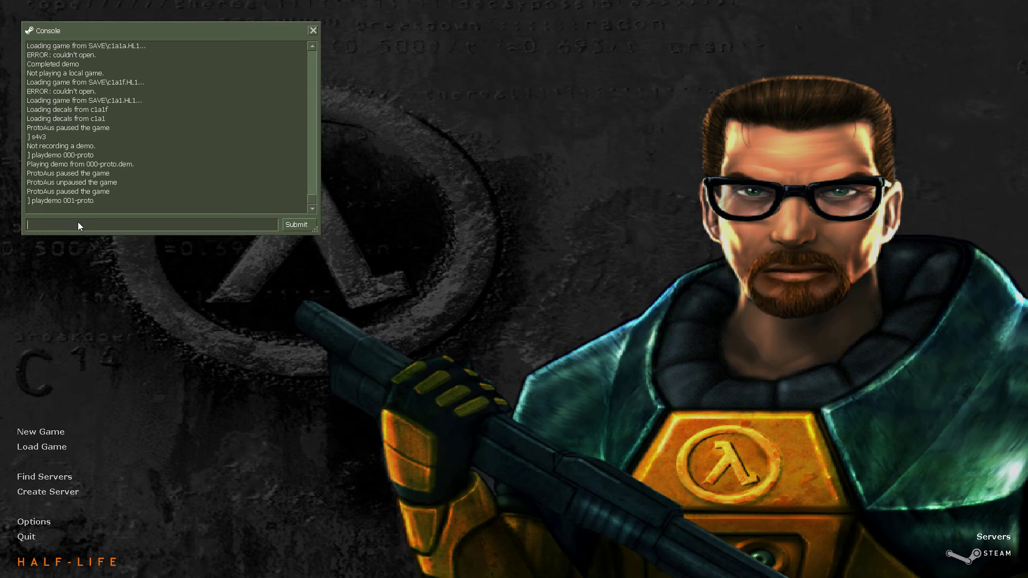